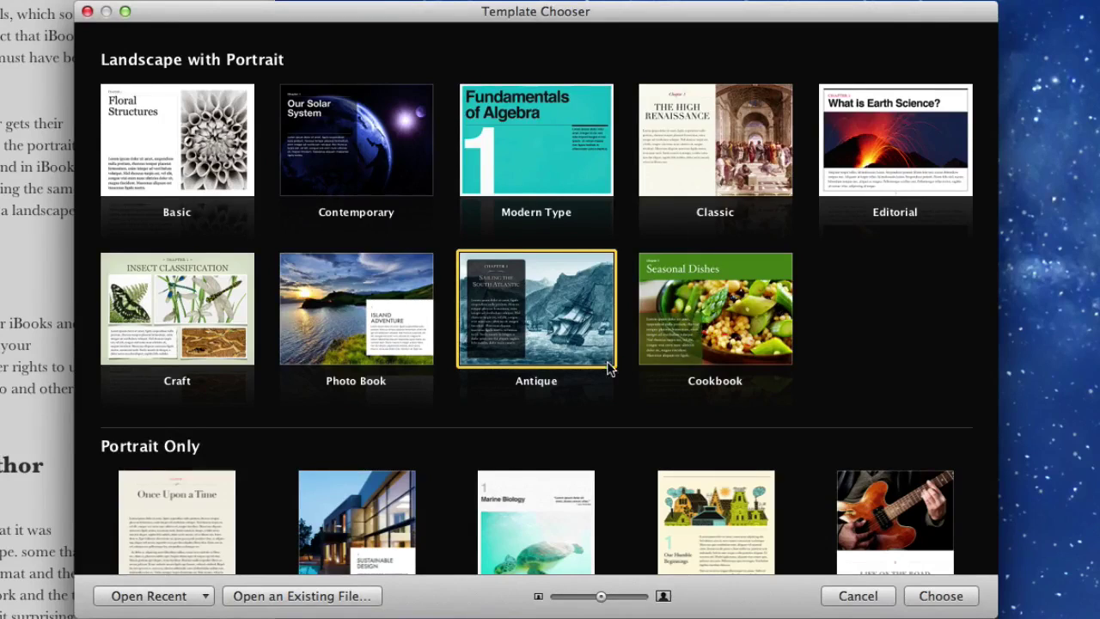
Step: Start a new book from the Antique landscape template
double_click(558, 312)
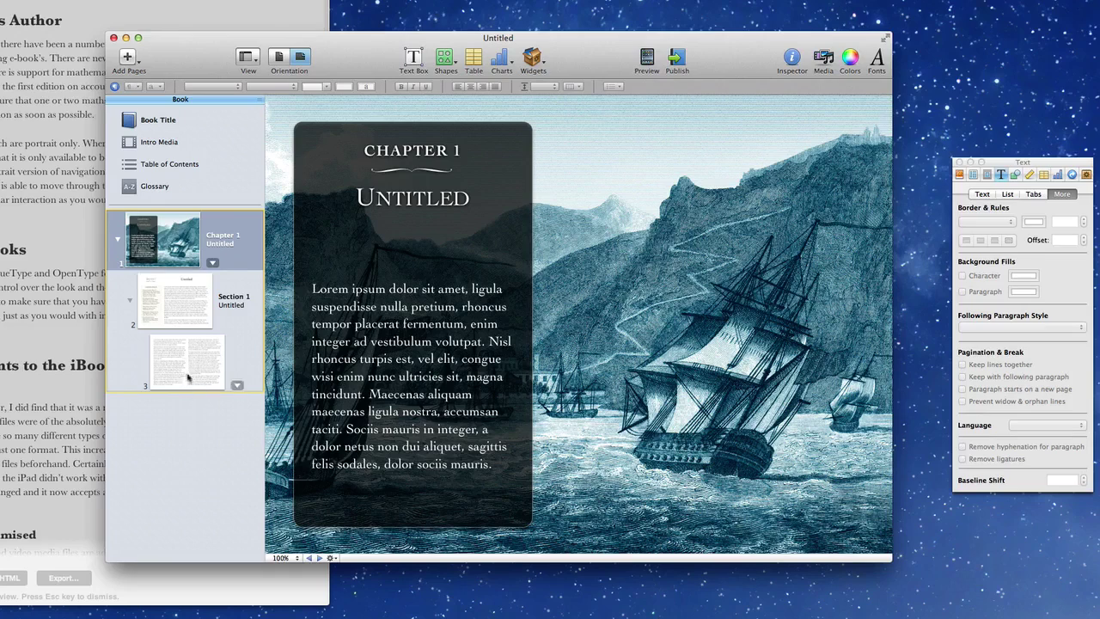
Step: Add a Section Text page as Section 2, return to Section 1, and select all the Byword article text
click(127, 56)
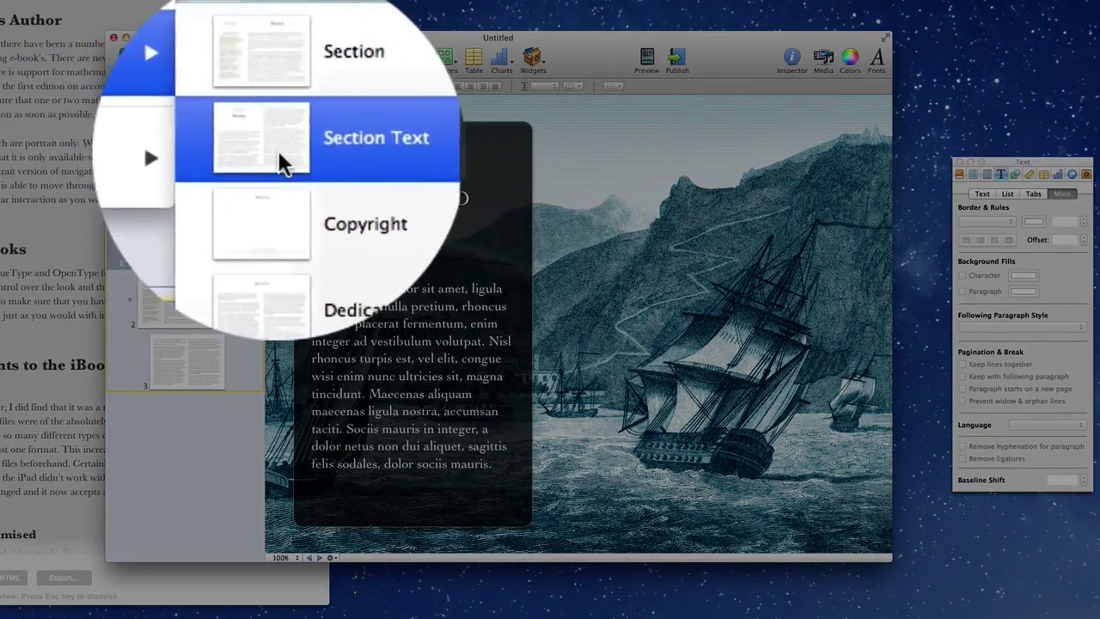
click(279, 158)
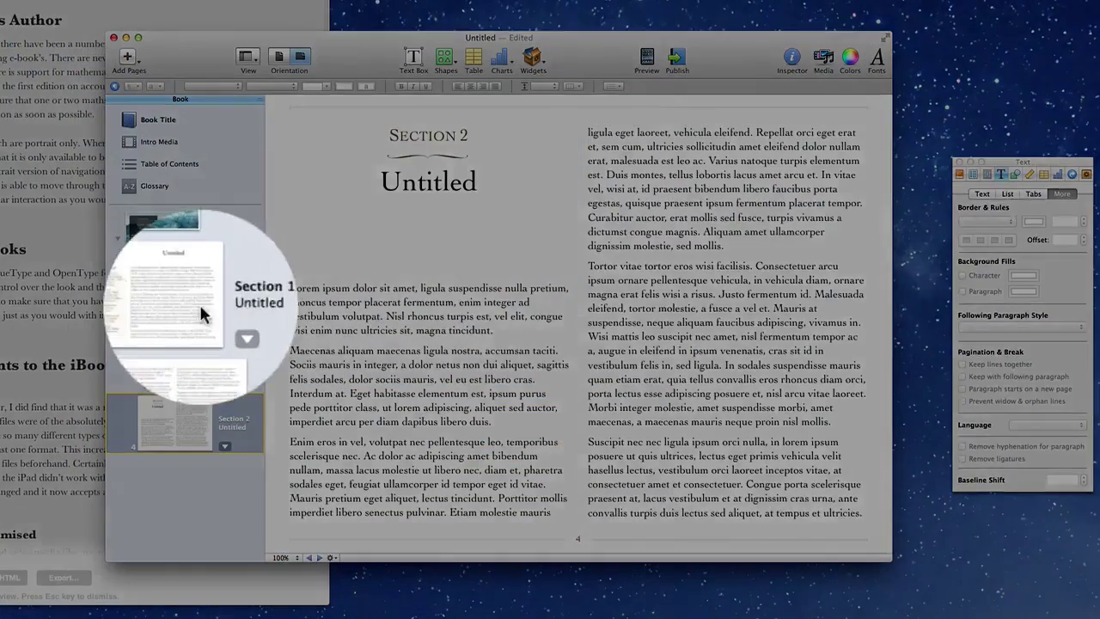
click(198, 302)
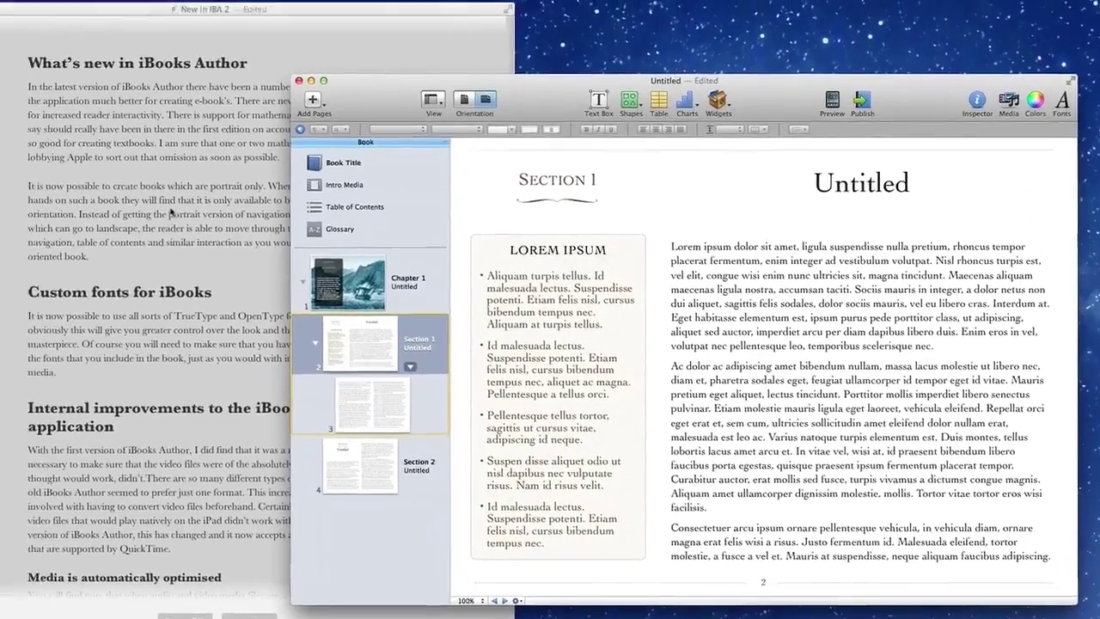
click(271, 232)
key(super+a)
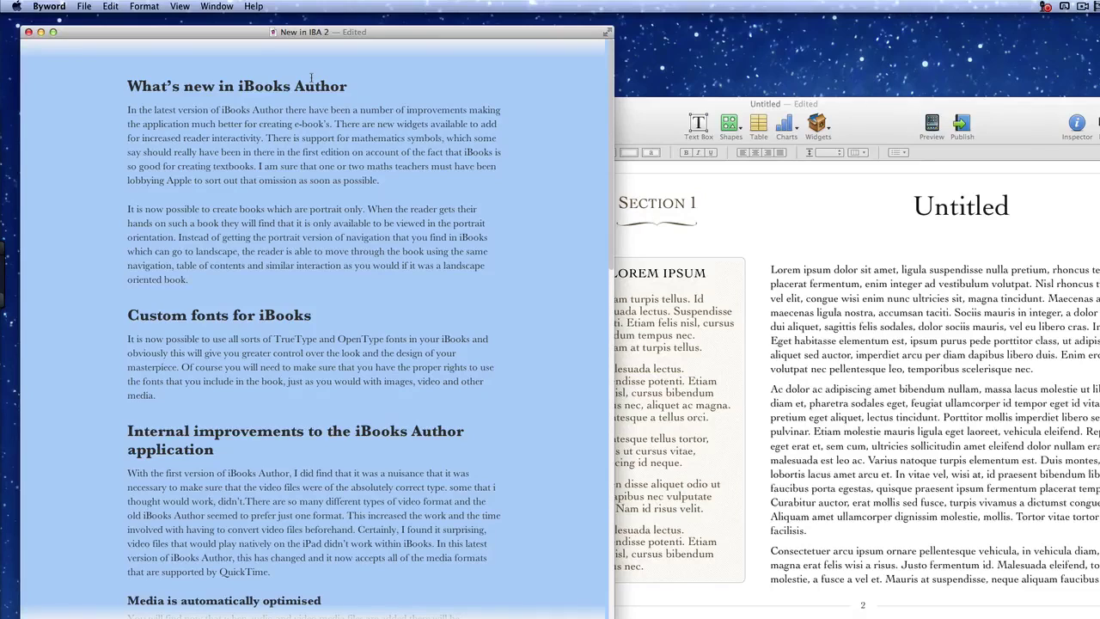
Step: Toggle Byword's Markdown preview off and back on, then return to the iBooks Author book
click(85, 6)
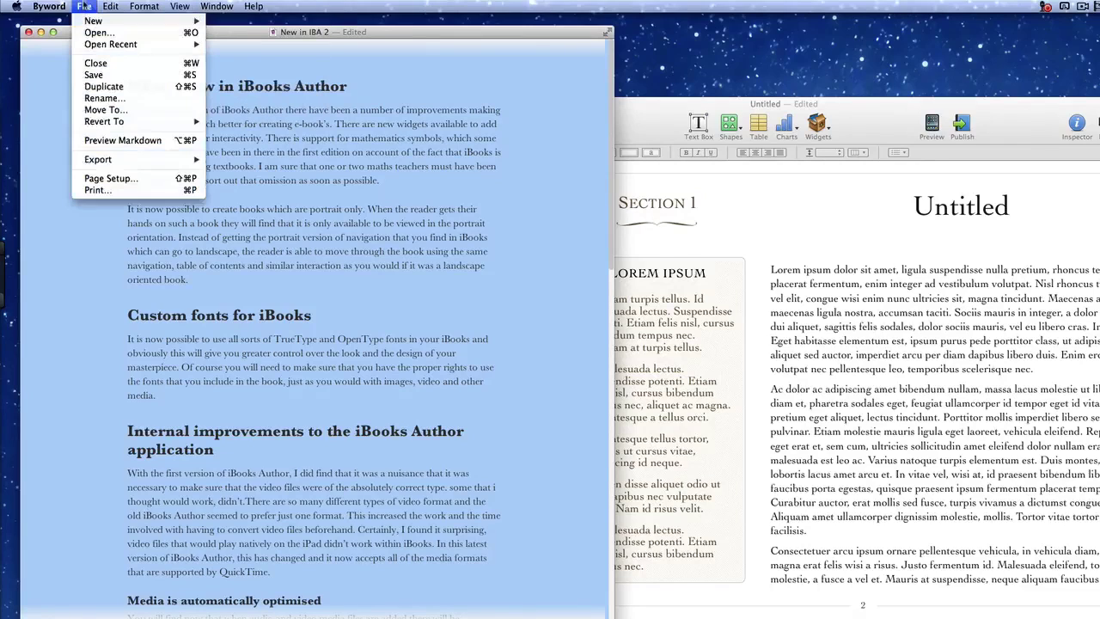
click(123, 140)
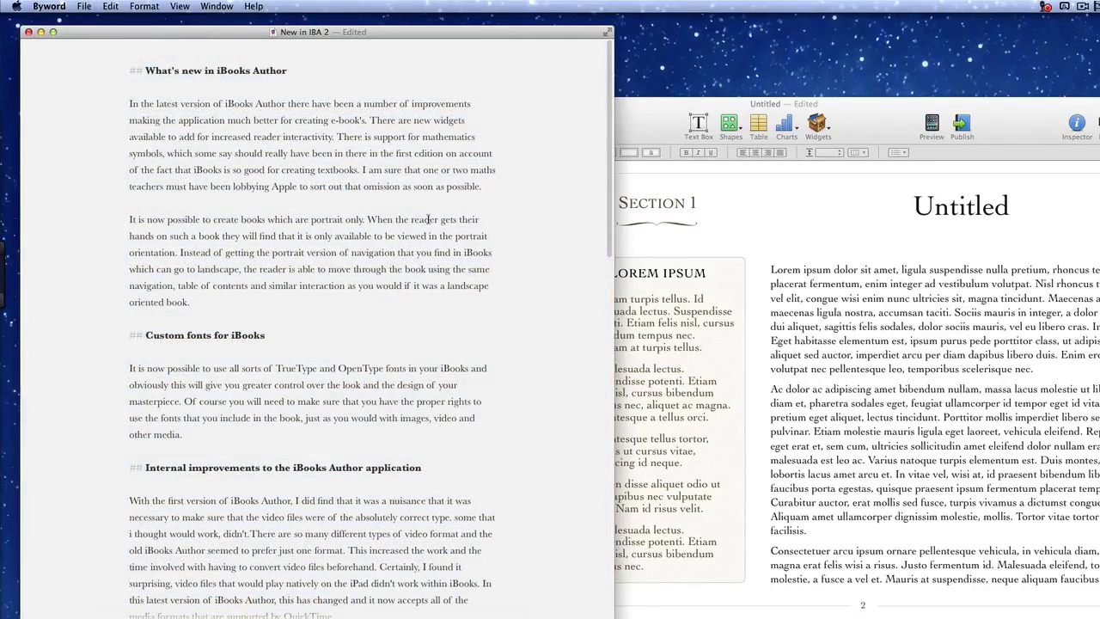
key(super+alt+p)
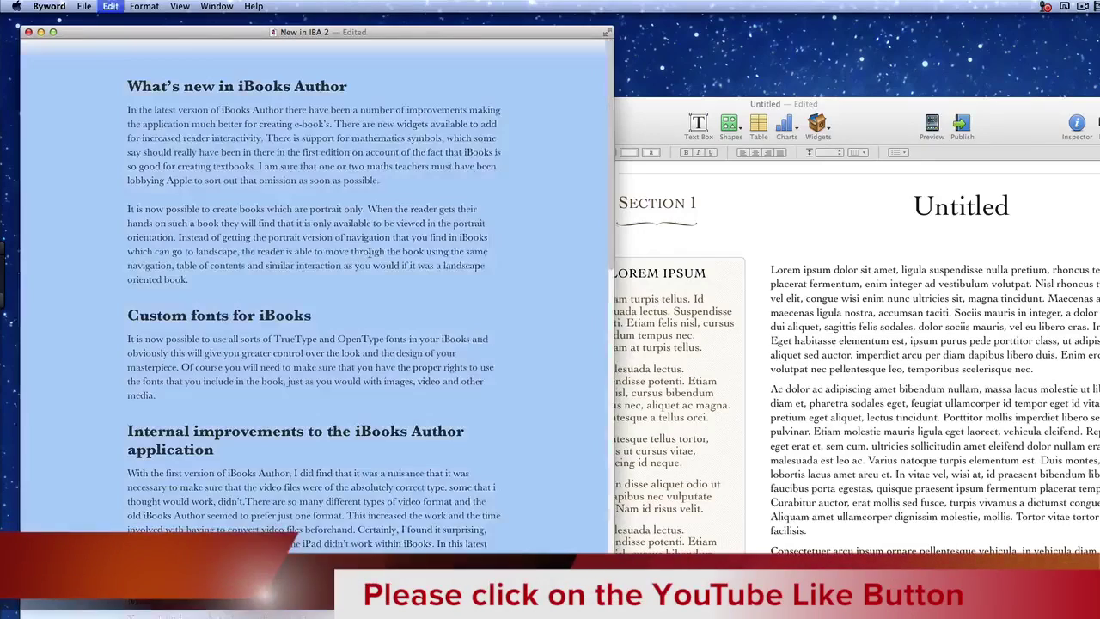
click(876, 126)
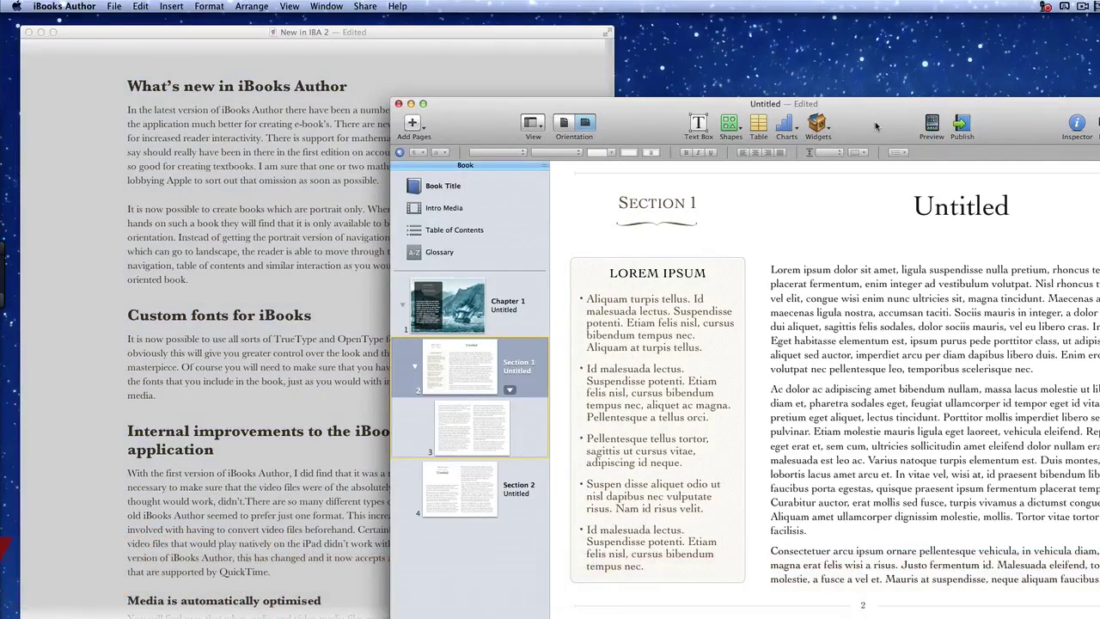
Step: Paste the Byword article over Section 1's Lorem ipsum body text and scroll through the new pages
click(888, 298)
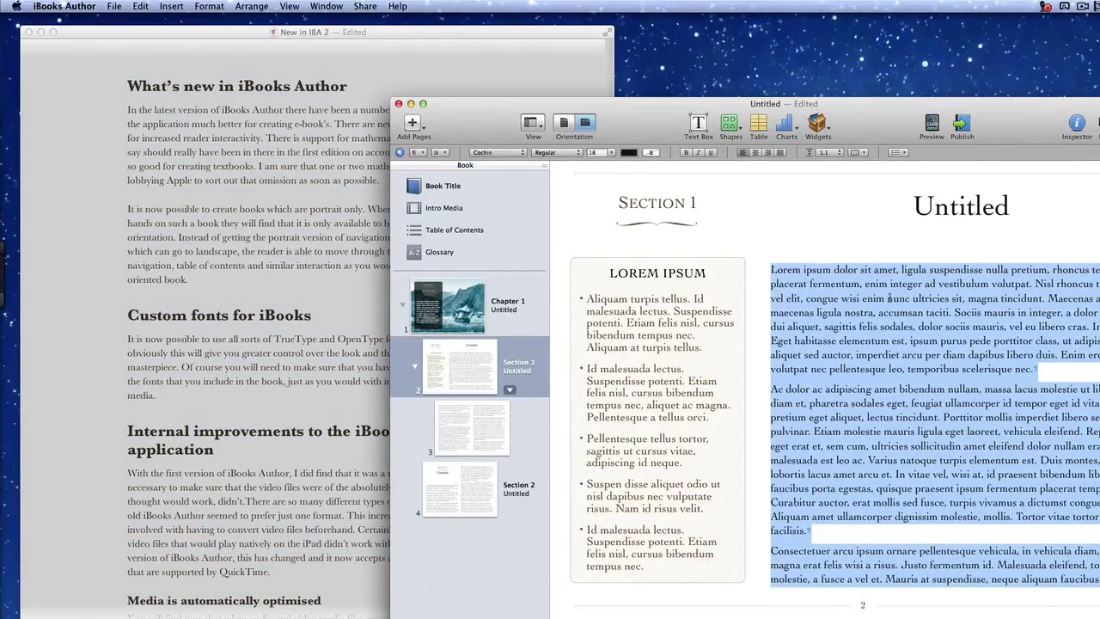
key(super+v)
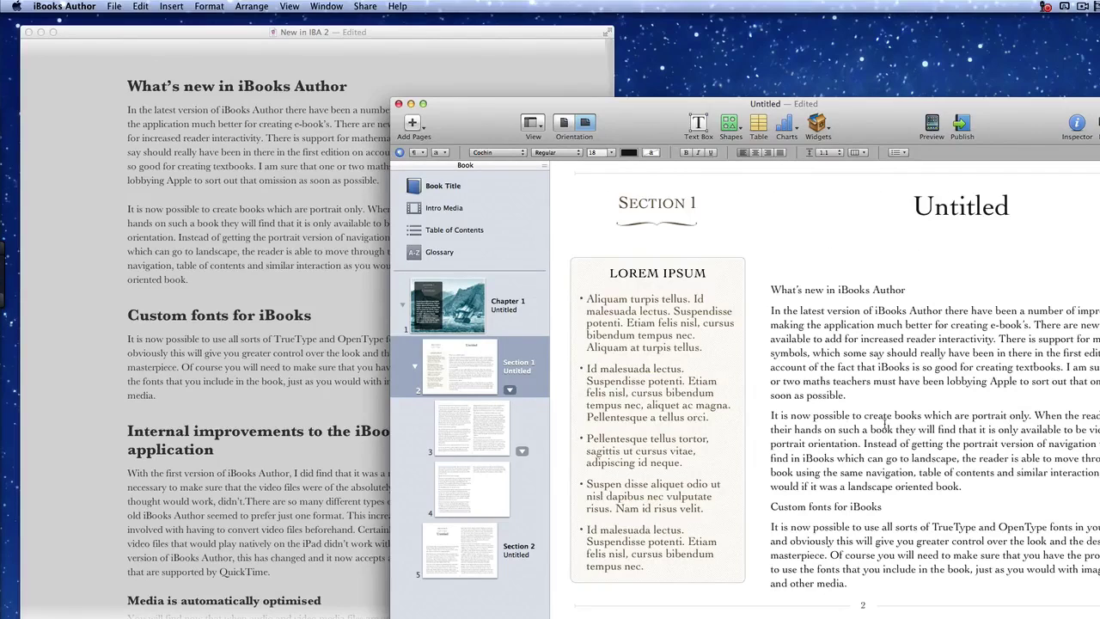
scroll(884, 416, right, 15)
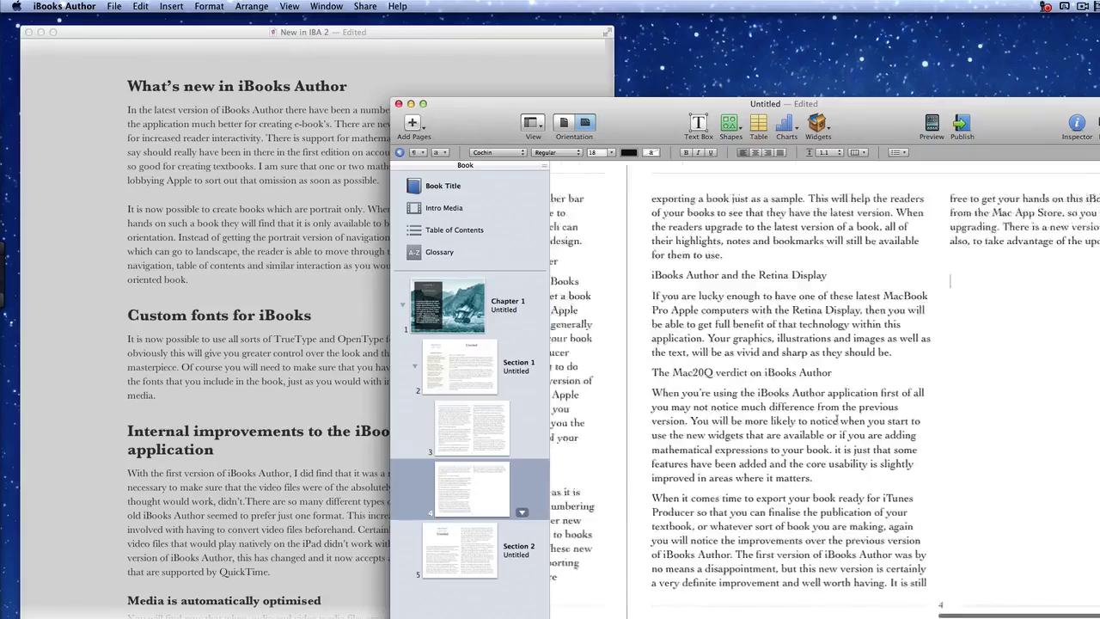
scroll(837, 419, left, 15)
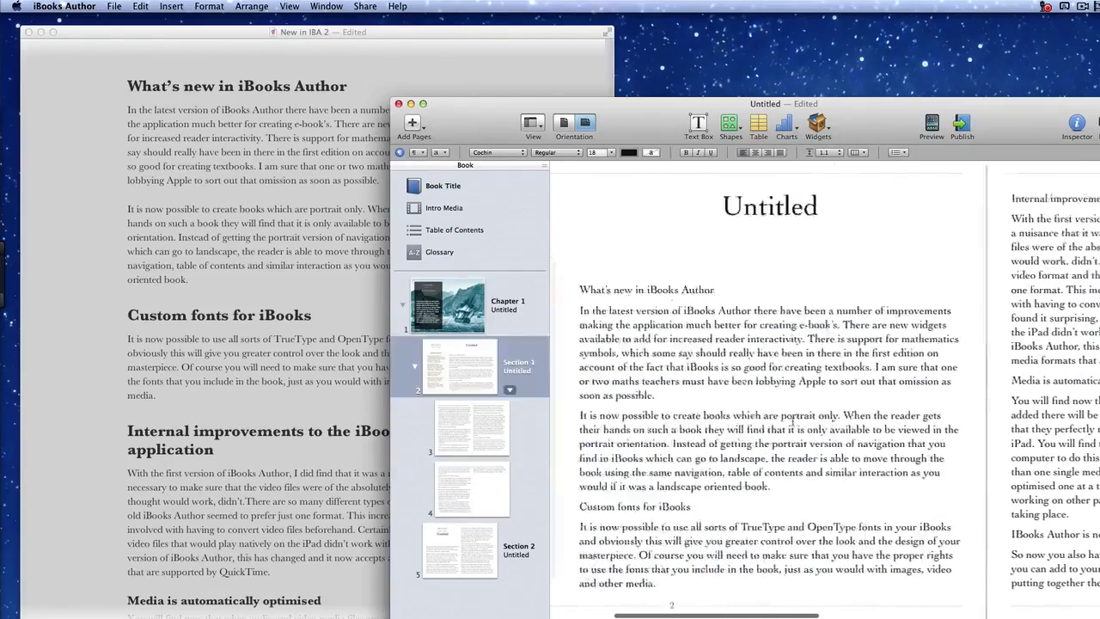
scroll(791, 416, left, 5)
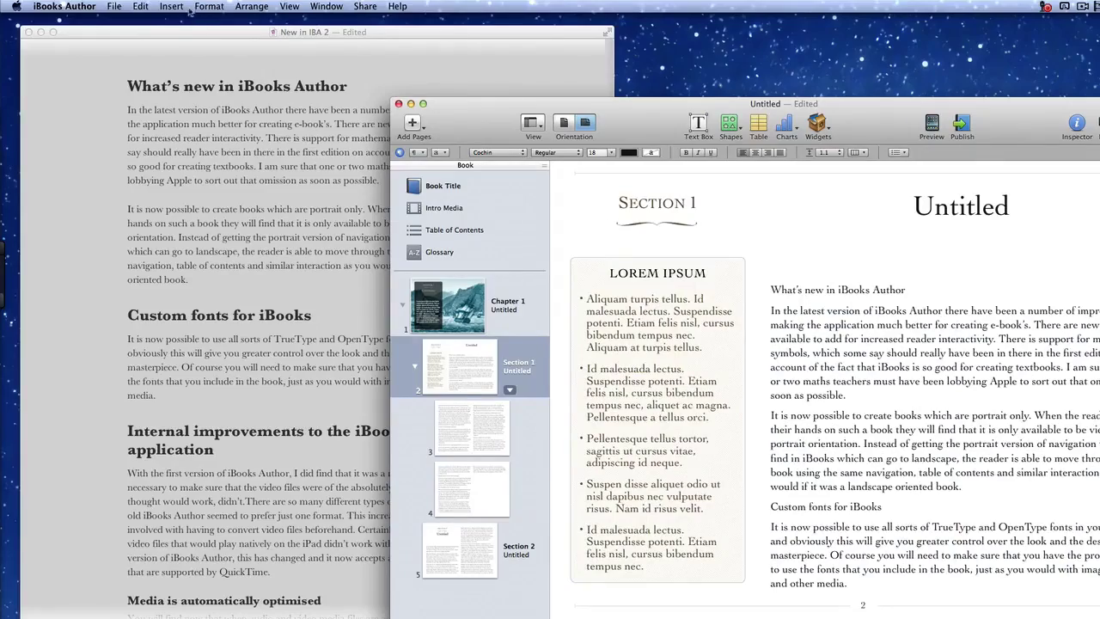
click(290, 8)
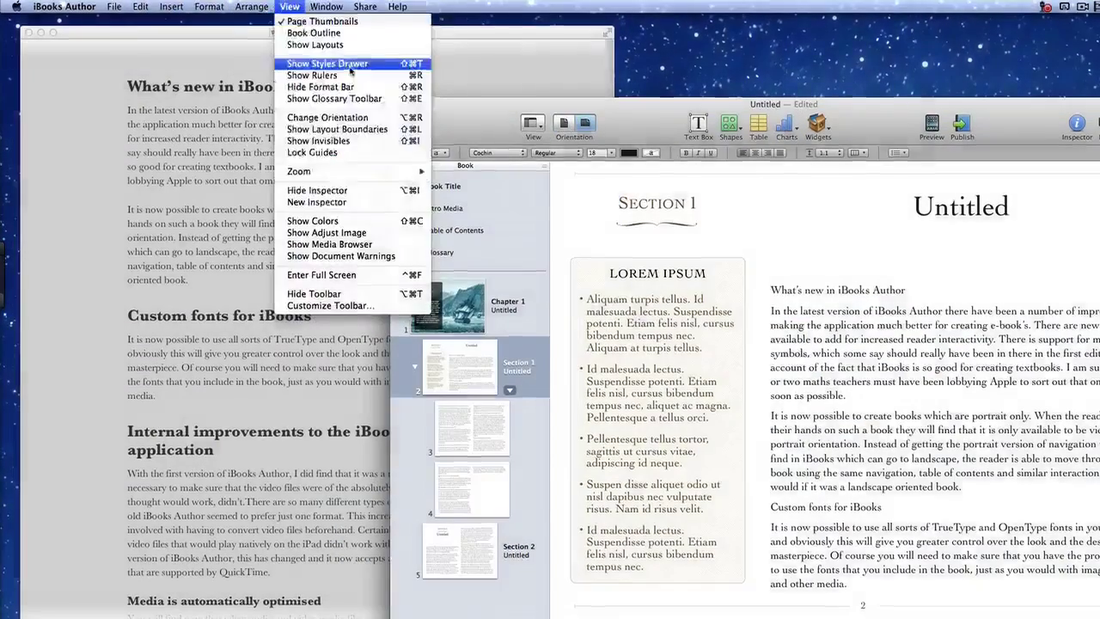
Step: Show the Styles Drawer and scroll the Paragraph Styles list down to Heading 1
click(326, 64)
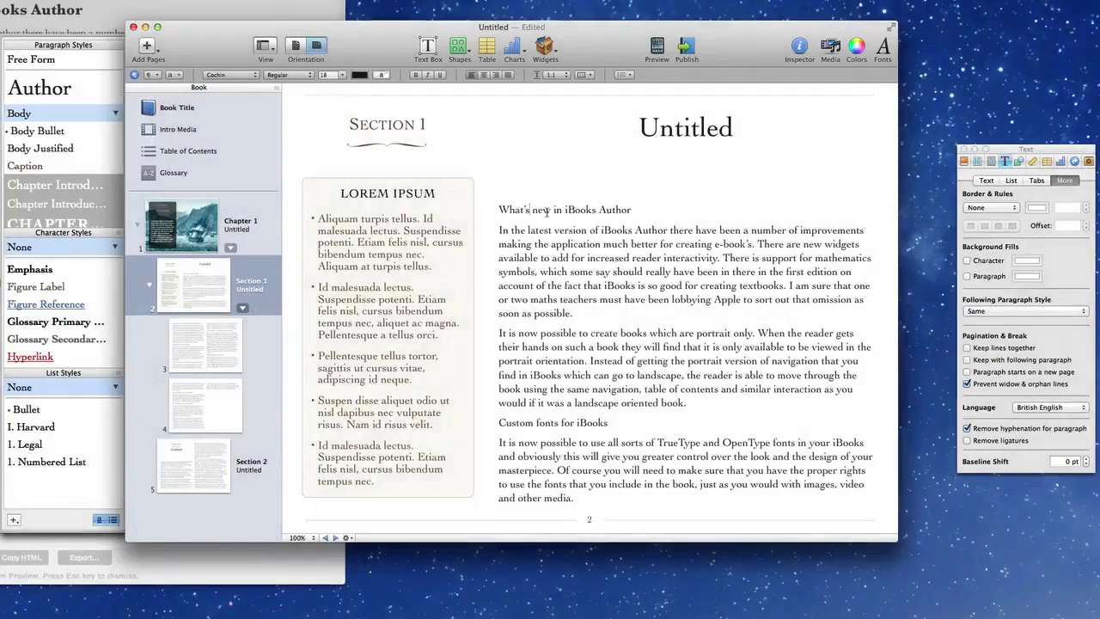
scroll(77, 207, down, 5)
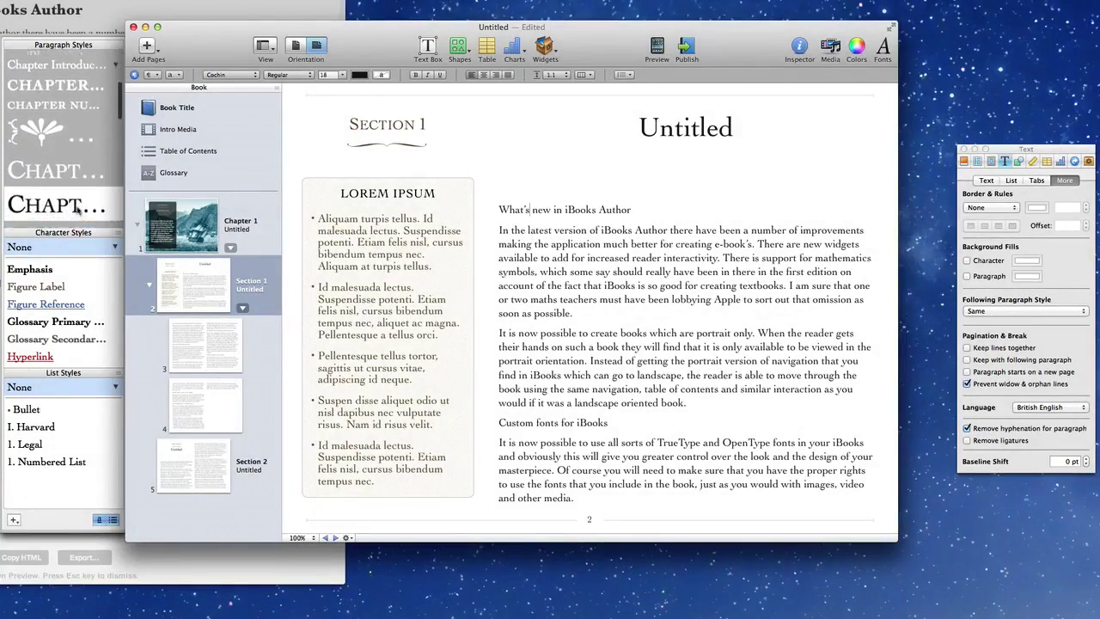
scroll(94, 224, down, 3)
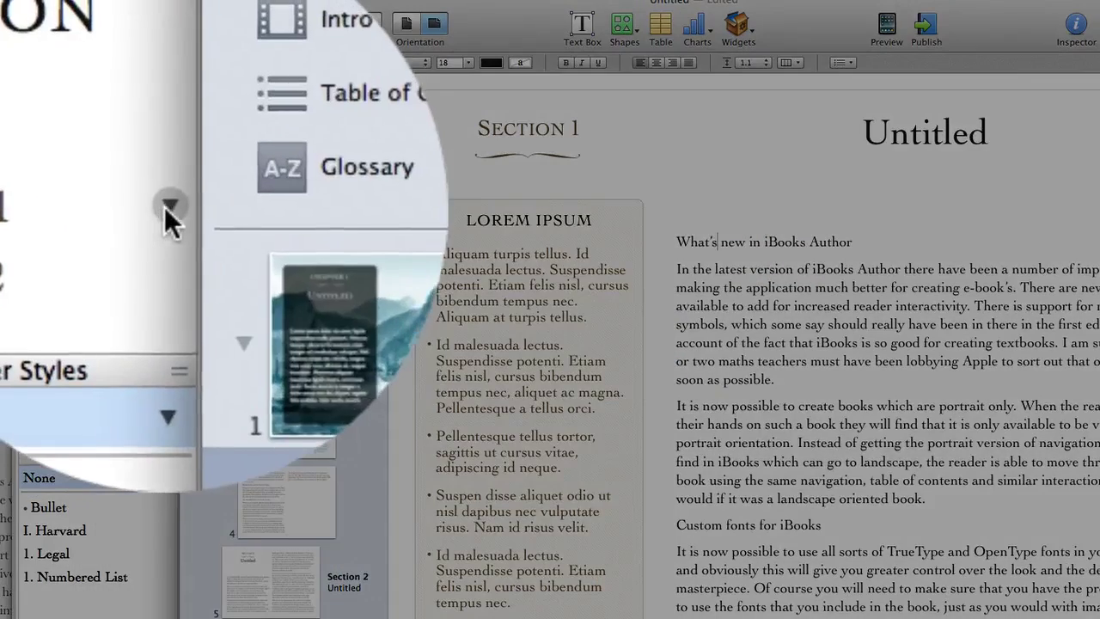
click(167, 208)
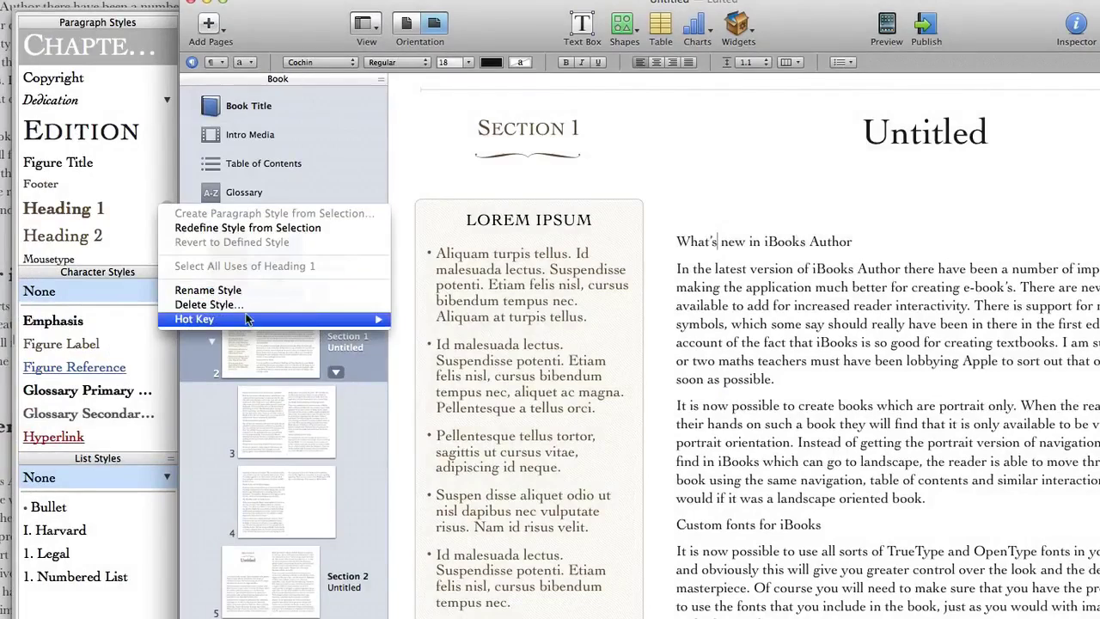
Step: Give Heading 1 hot key F1 and Heading 2 hot key F2, then make 'What's new in iBooks Author' Heading 1
mouse_move(246, 319)
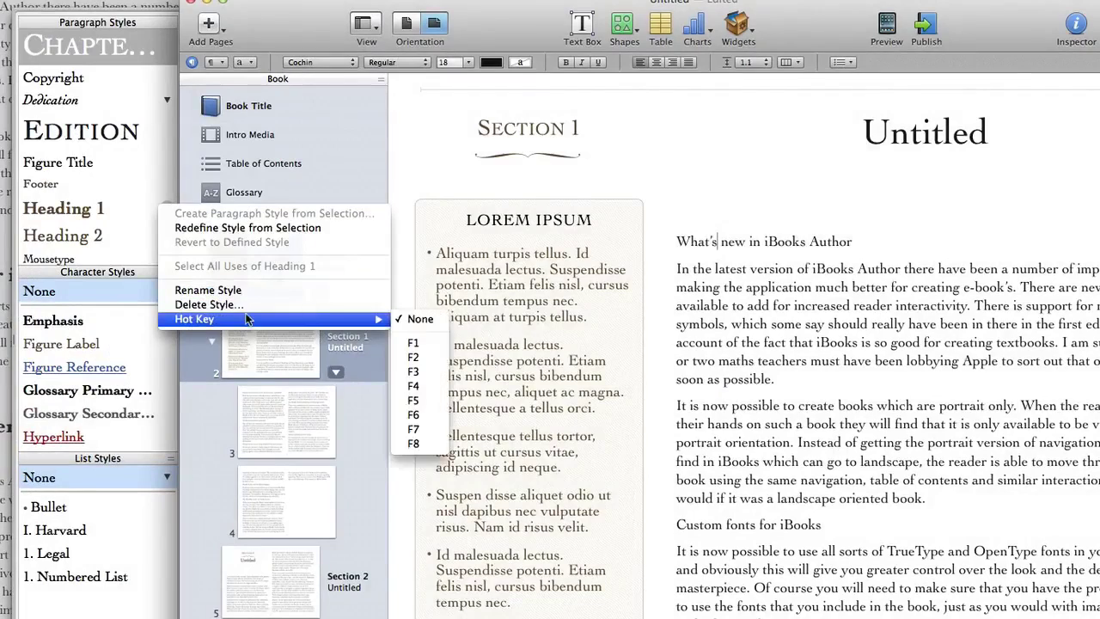
click(430, 350)
click(167, 236)
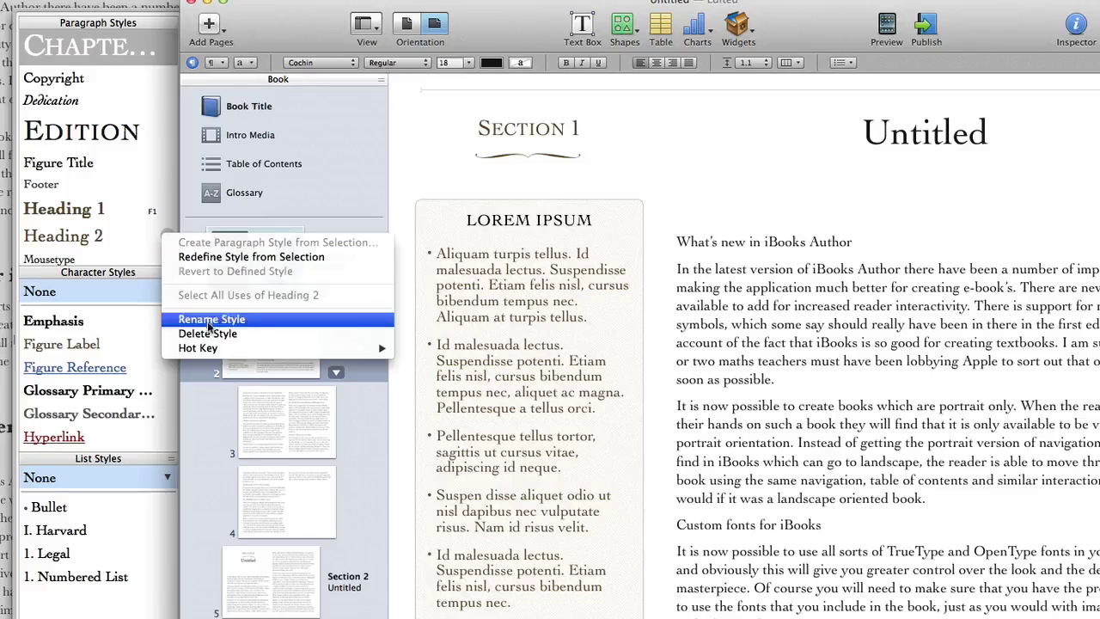
mouse_move(213, 348)
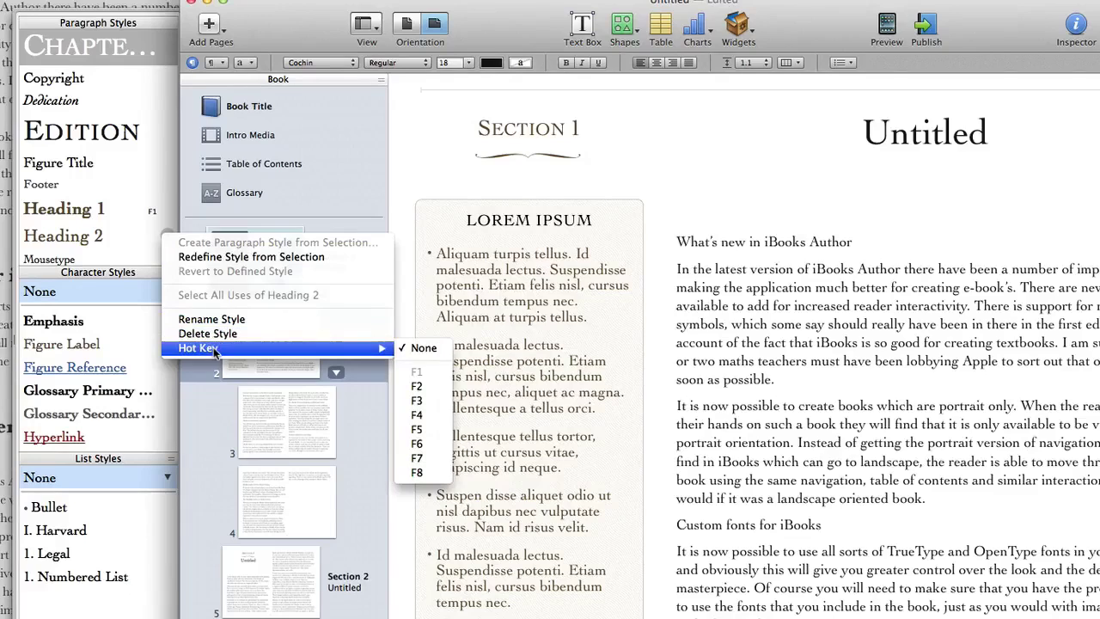
click(417, 386)
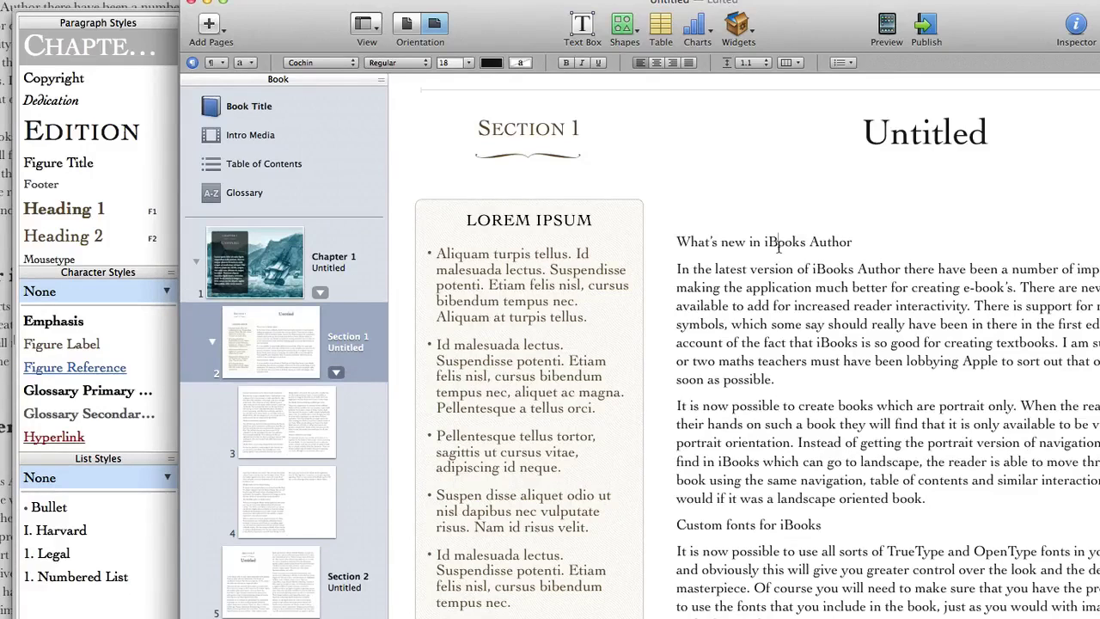
key(F1)
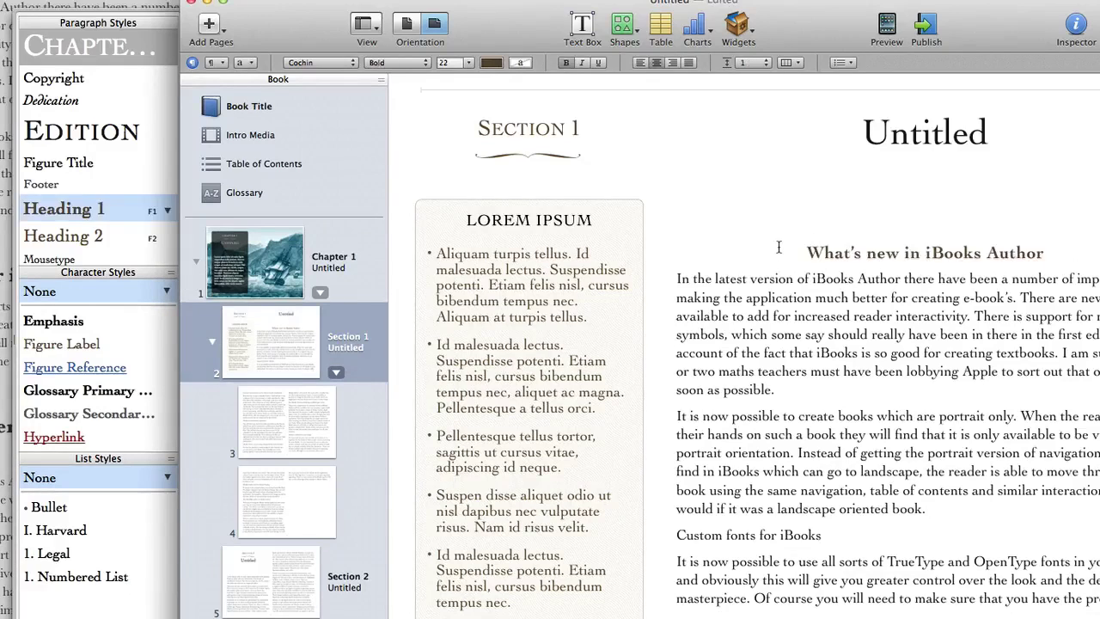
click(761, 536)
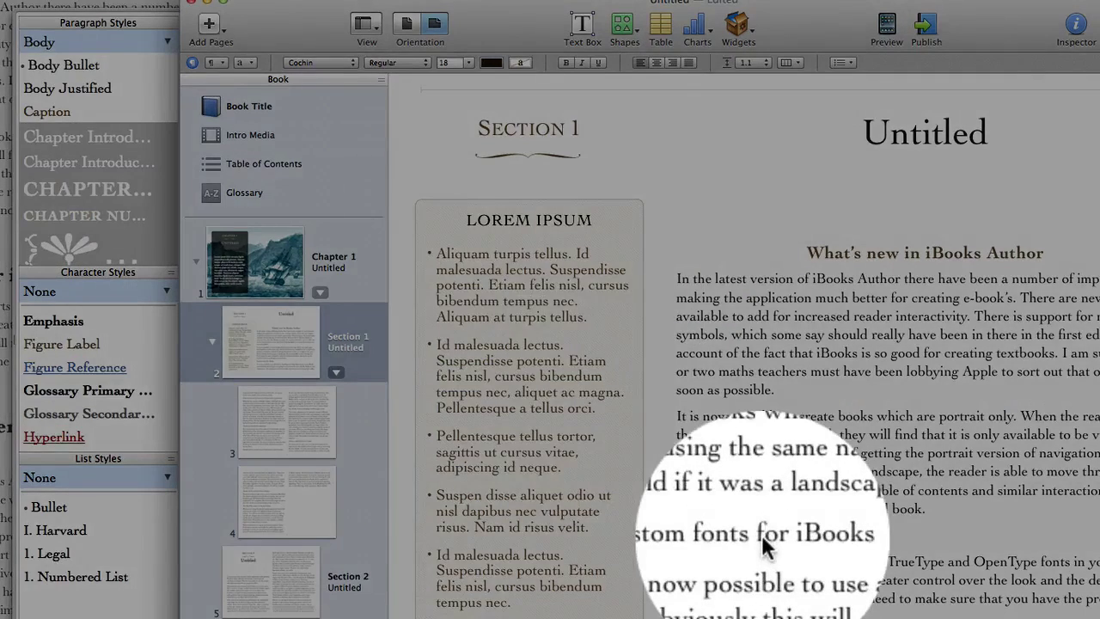
Step: Apply Heading 2 to the Custom fonts for iBooks, Retina Display and Mac20Q verdict subheadings
key(F2)
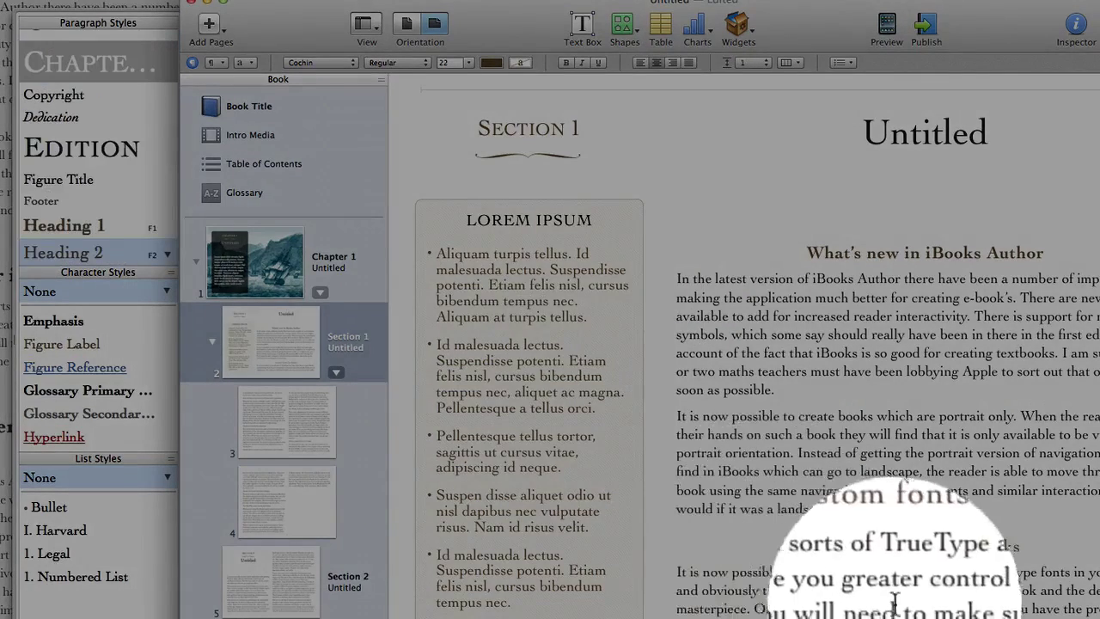
scroll(849, 582, right, 10)
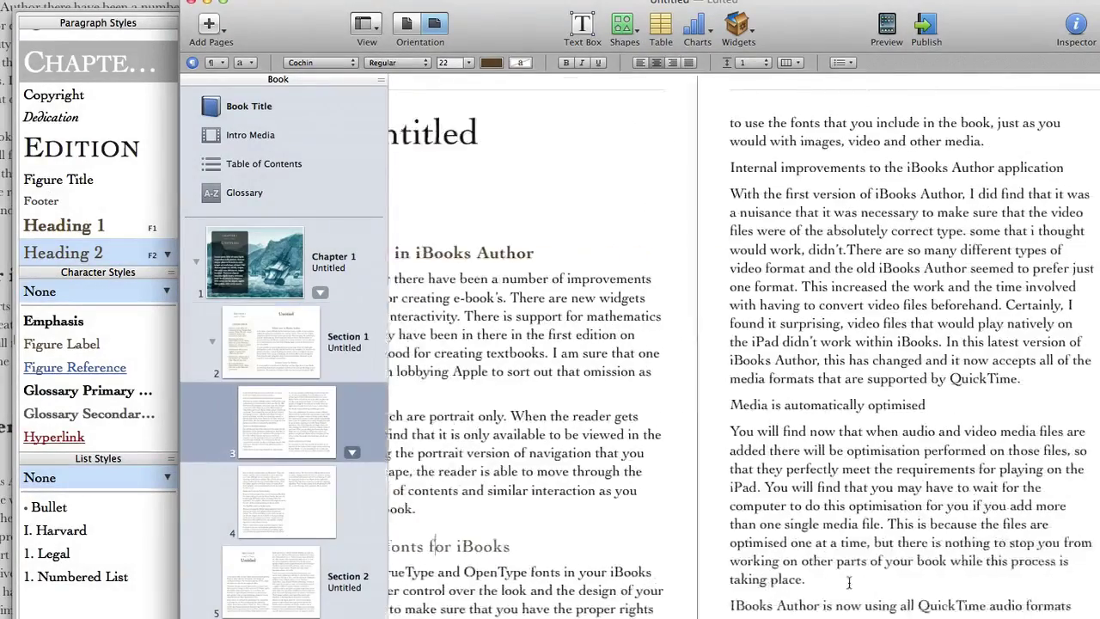
click(728, 167)
scroll(728, 167, right, 5)
click(943, 354)
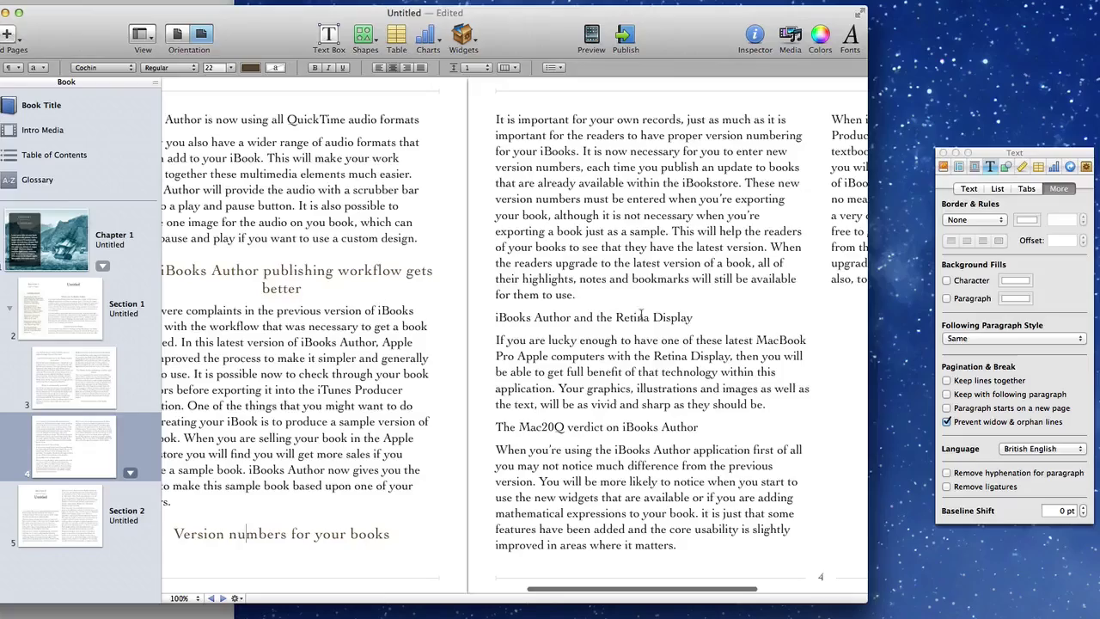
key(F2)
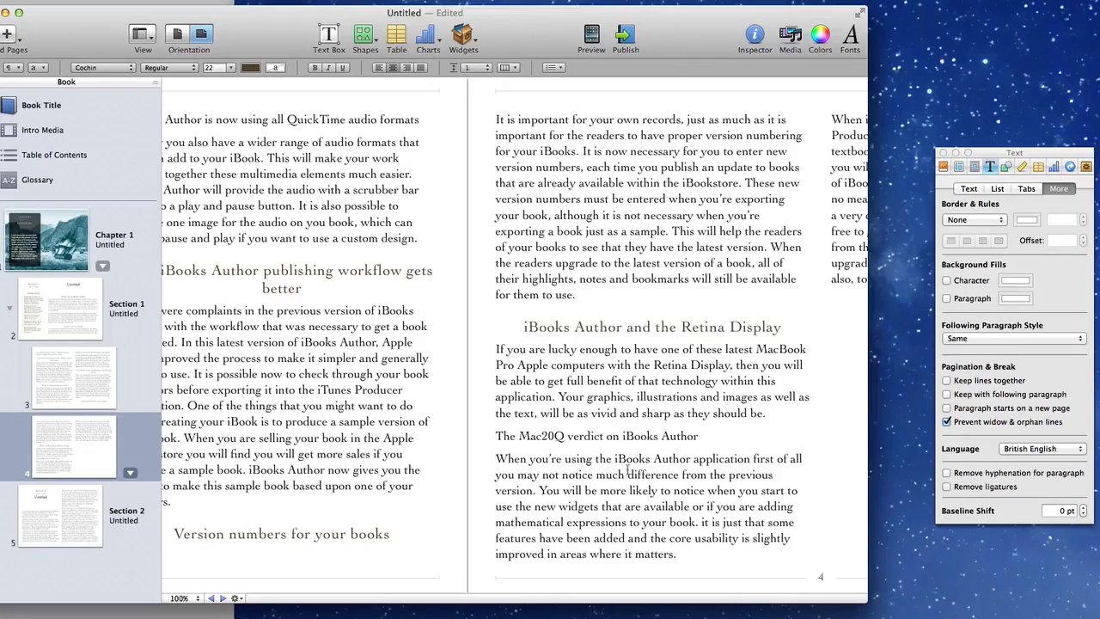
click(629, 440)
key(F2)
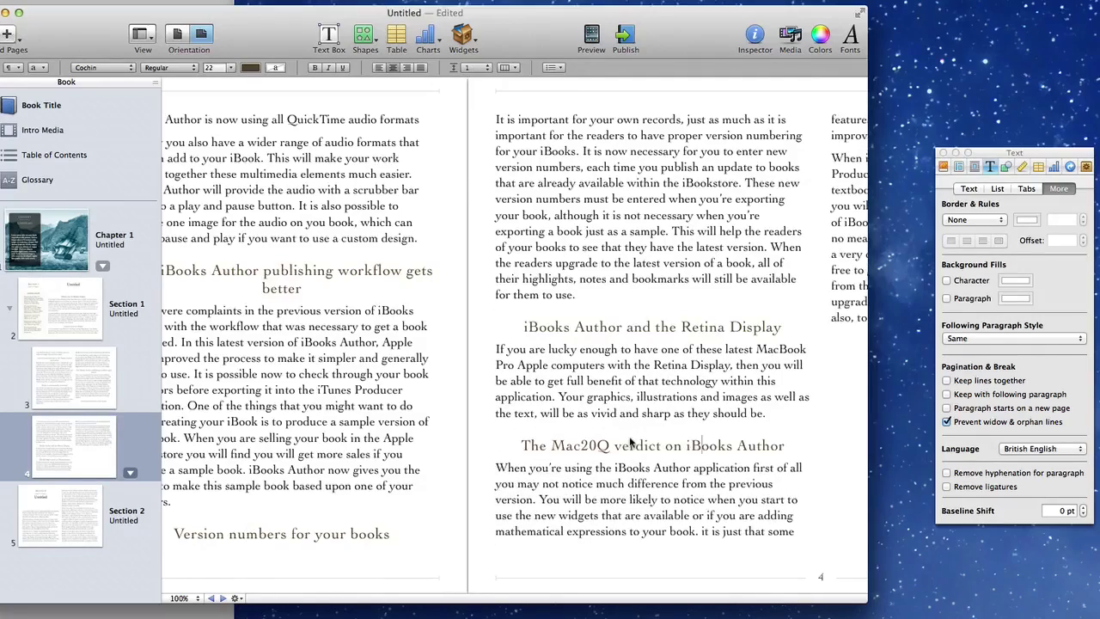
scroll(629, 441, left, 5)
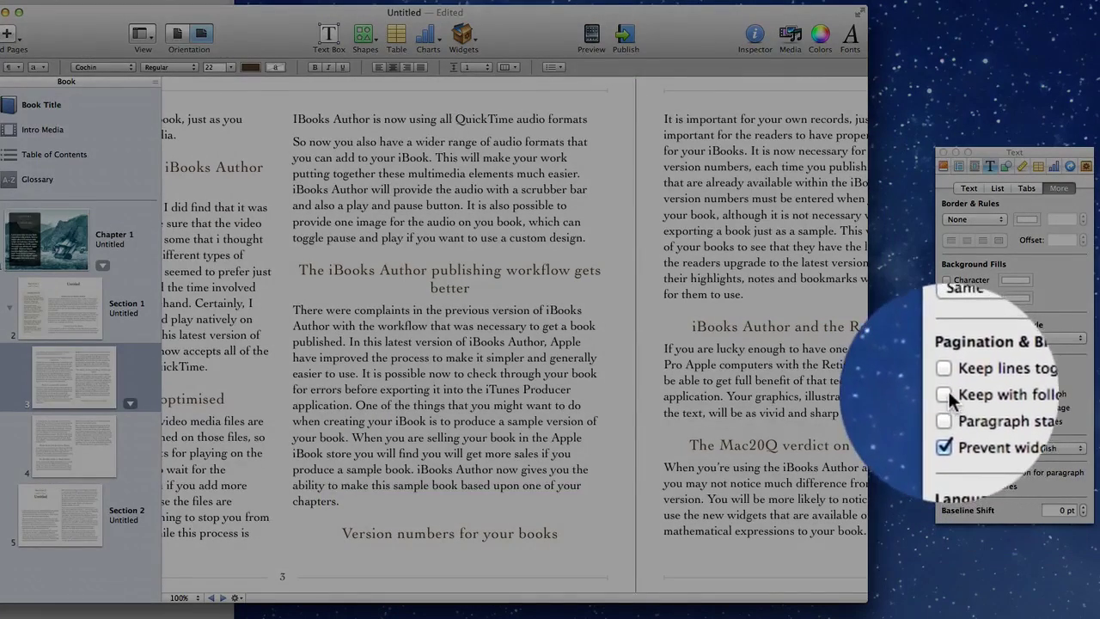
Step: Turn on Keep with following paragraph for the Version numbers heading and redefine Heading 2 from it
click(946, 393)
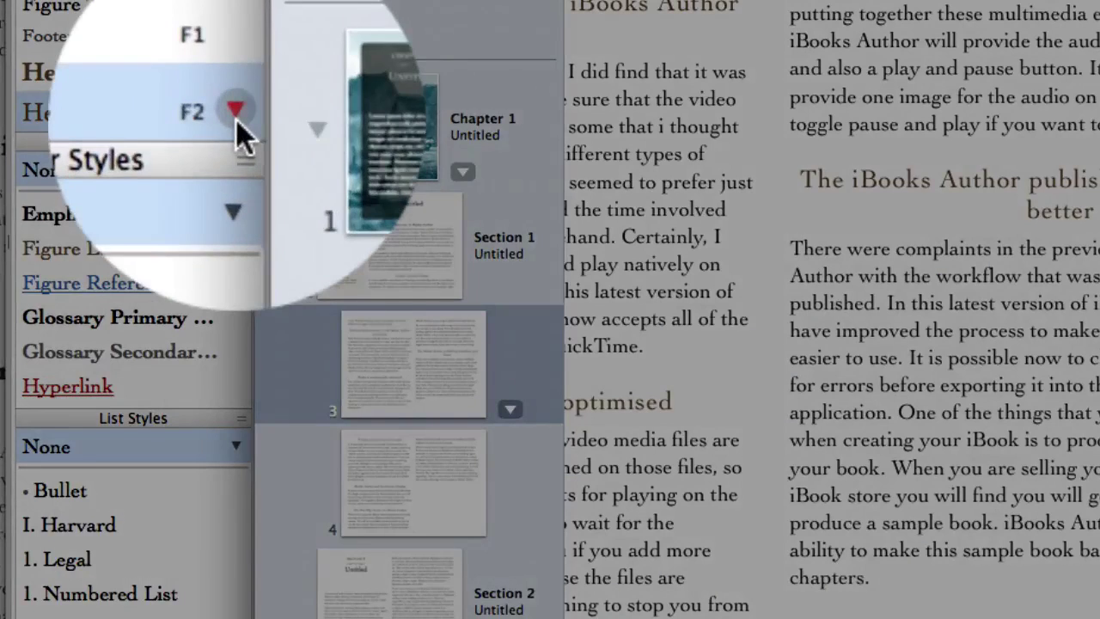
click(236, 118)
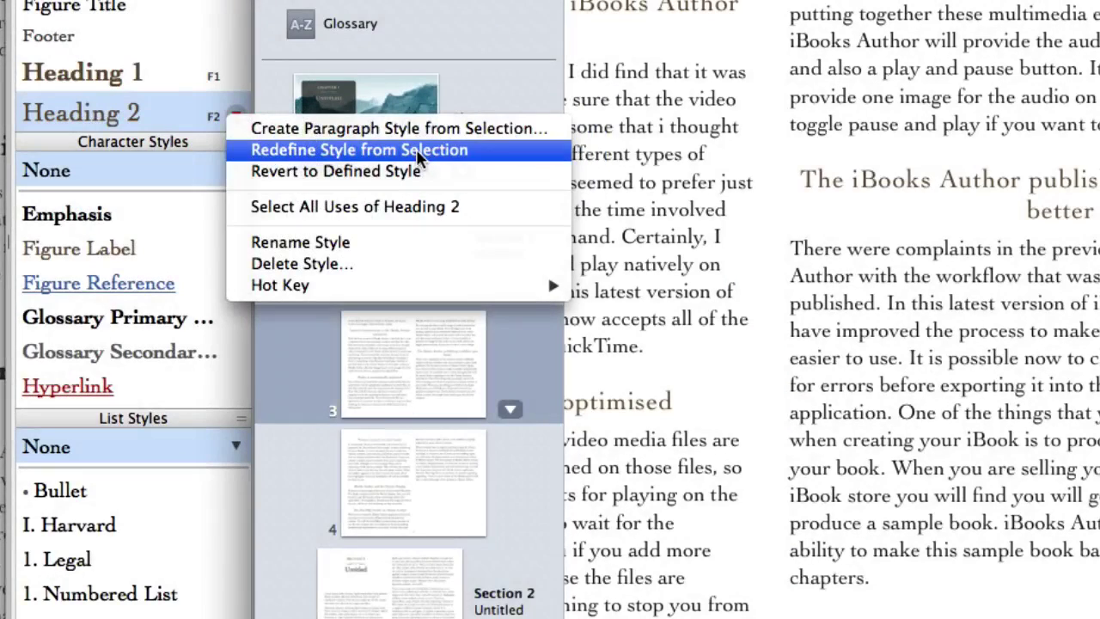
click(416, 148)
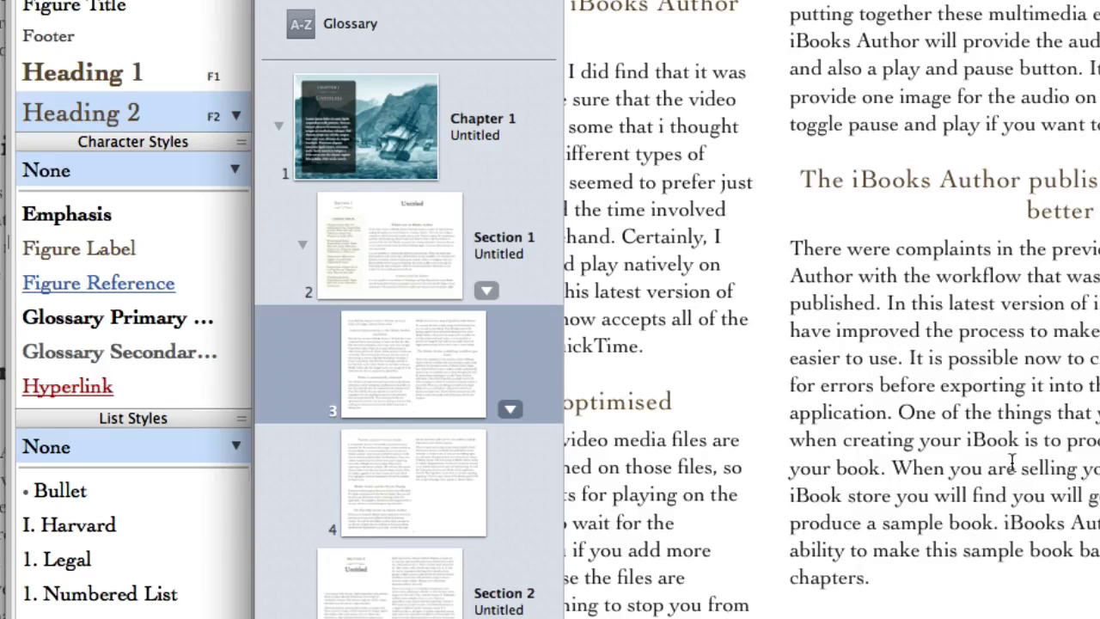
scroll(1012, 463, right, 5)
scroll(1012, 462, right, 8)
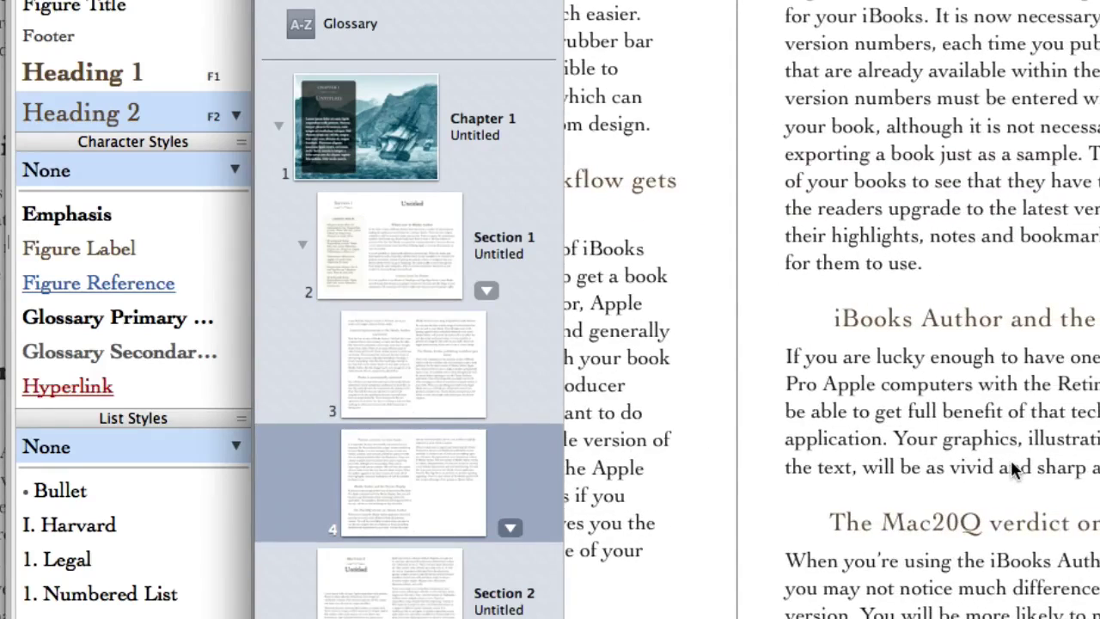
scroll(1012, 468, left, 15)
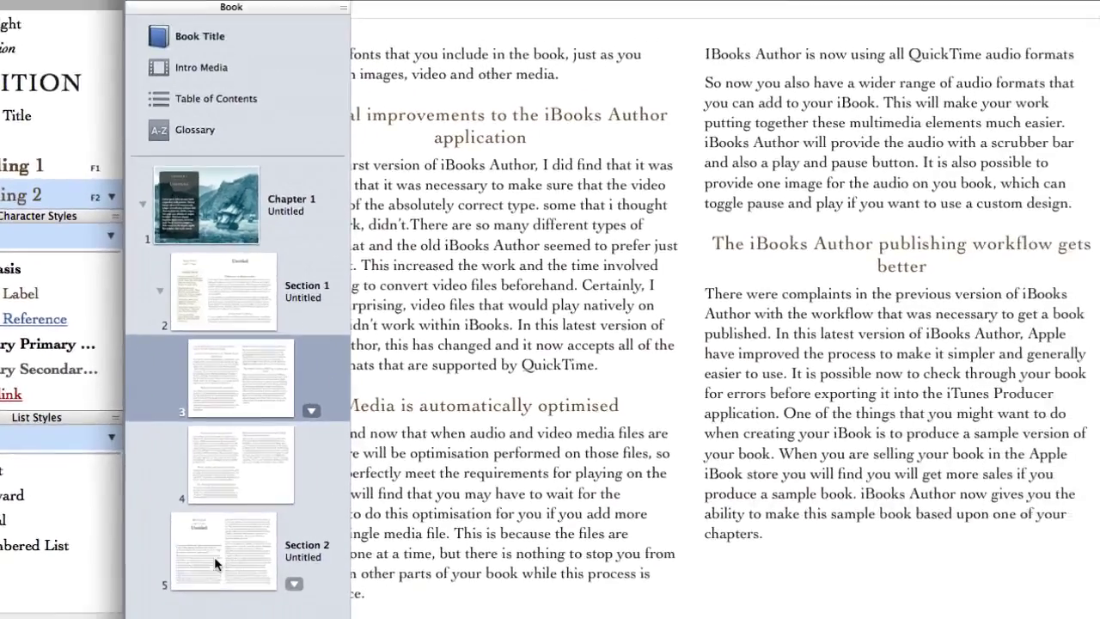
Step: Go to the Section 2 page and replace its placeholder body text with the pasted article
click(213, 556)
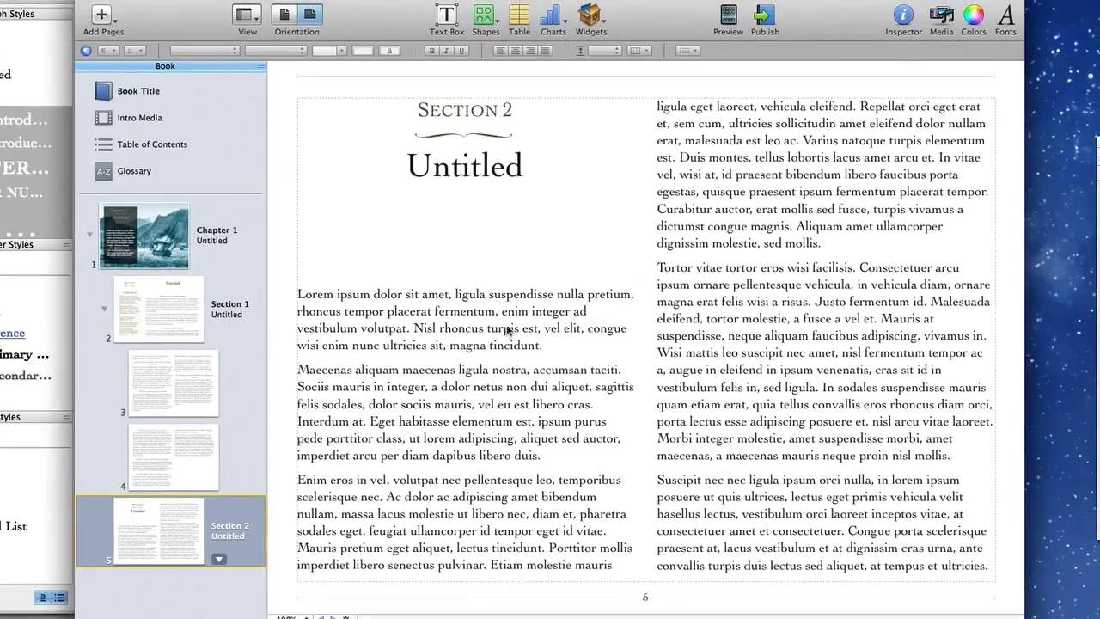
key(super+a)
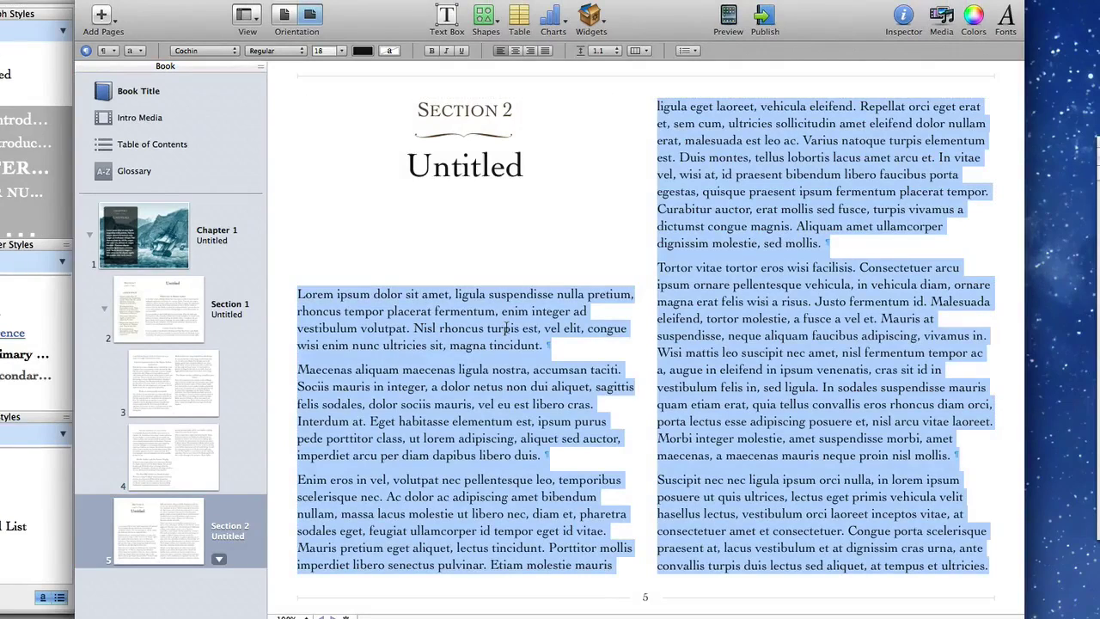
key(super+v)
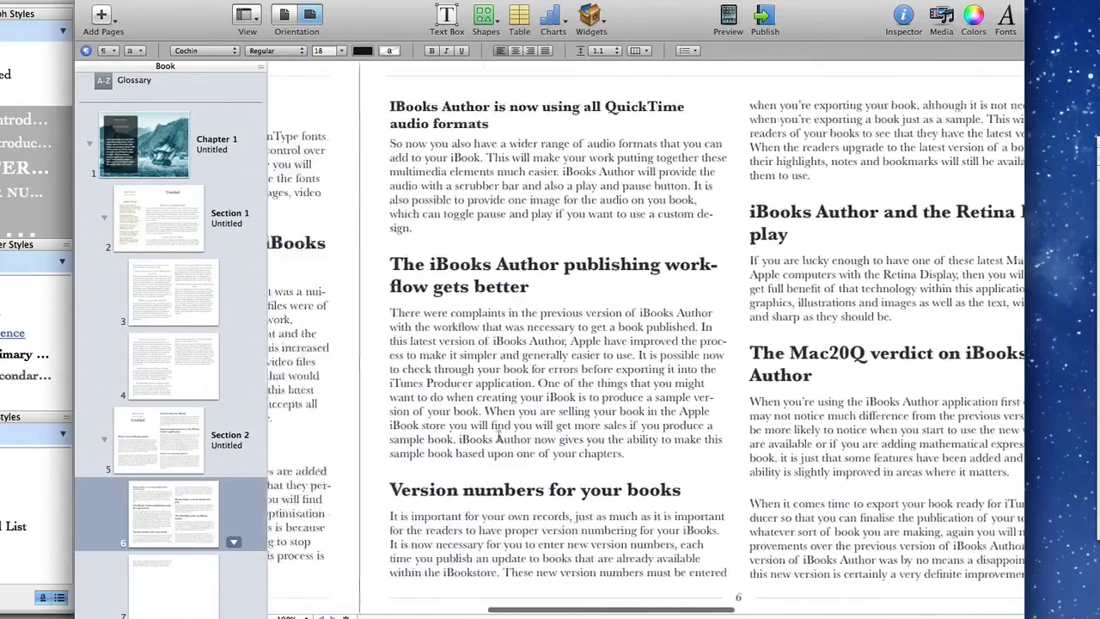
scroll(498, 438, left, 5)
scroll(471, 339, left, 5)
scroll(471, 339, left, 5)
scroll(356, 352, left, 3)
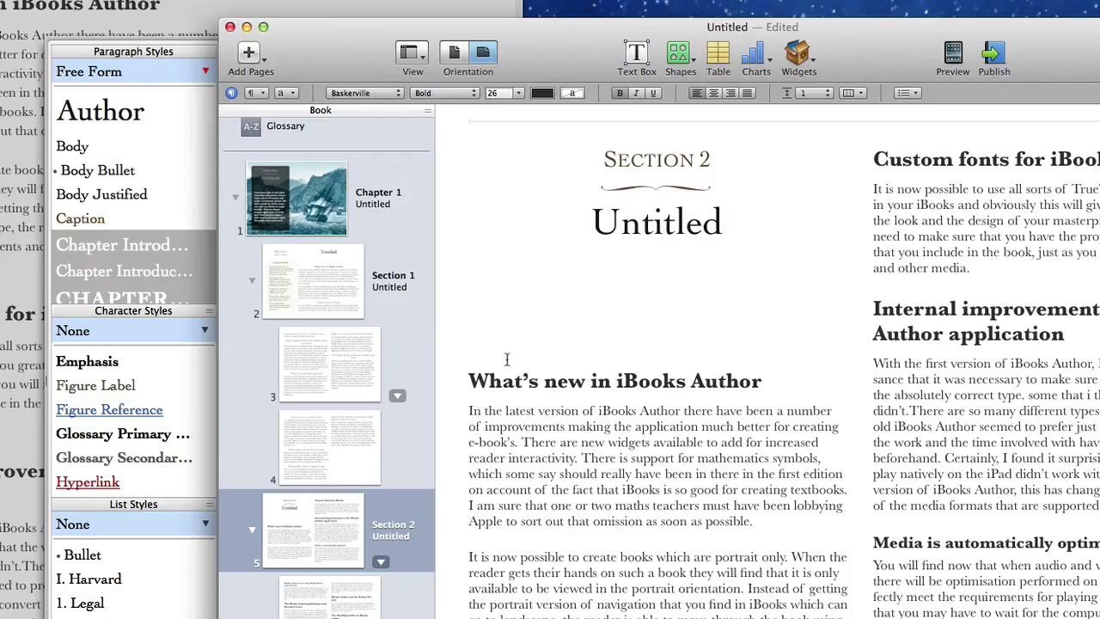
Step: Make Section 2's 'What's new in iBooks Author' line a Heading 1
click(540, 459)
click(559, 381)
scroll(136, 278, down, 5)
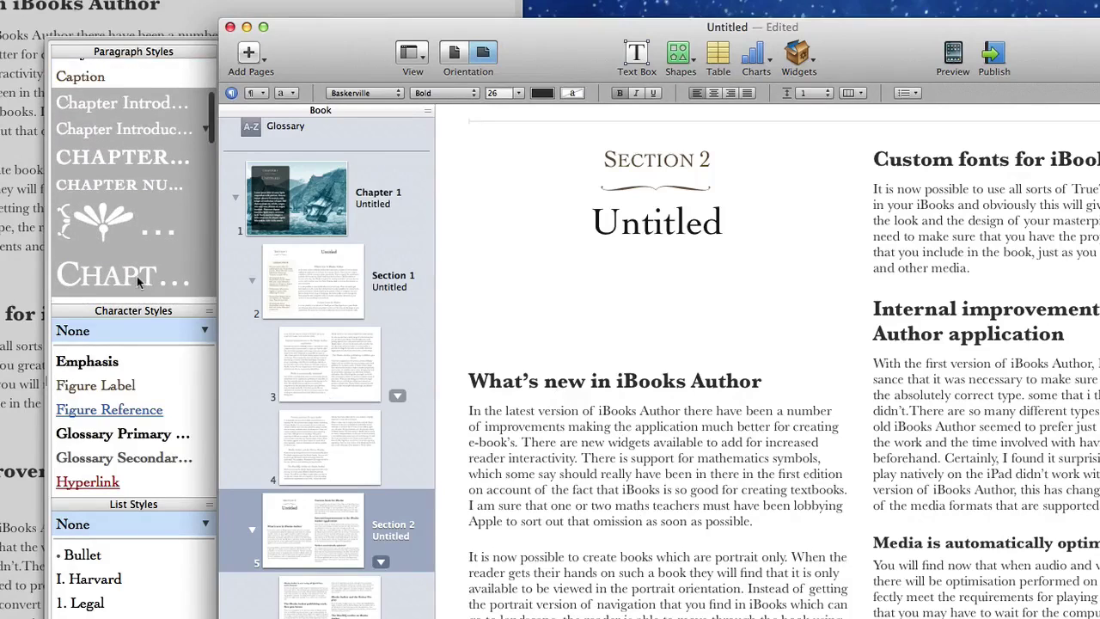
scroll(136, 276, down, 8)
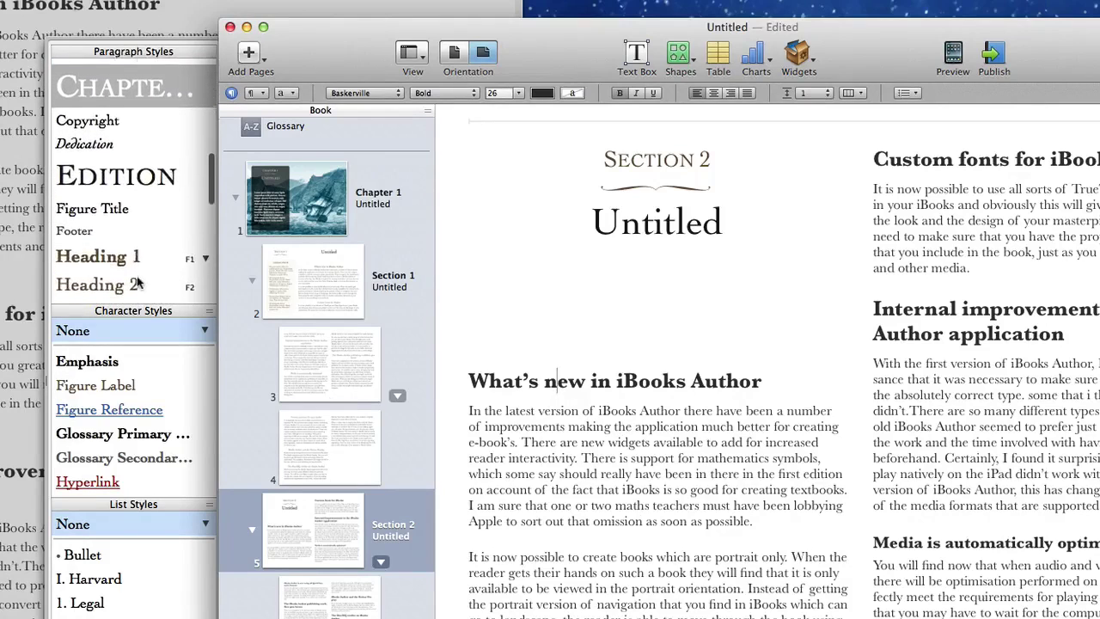
scroll(137, 282, down, 1)
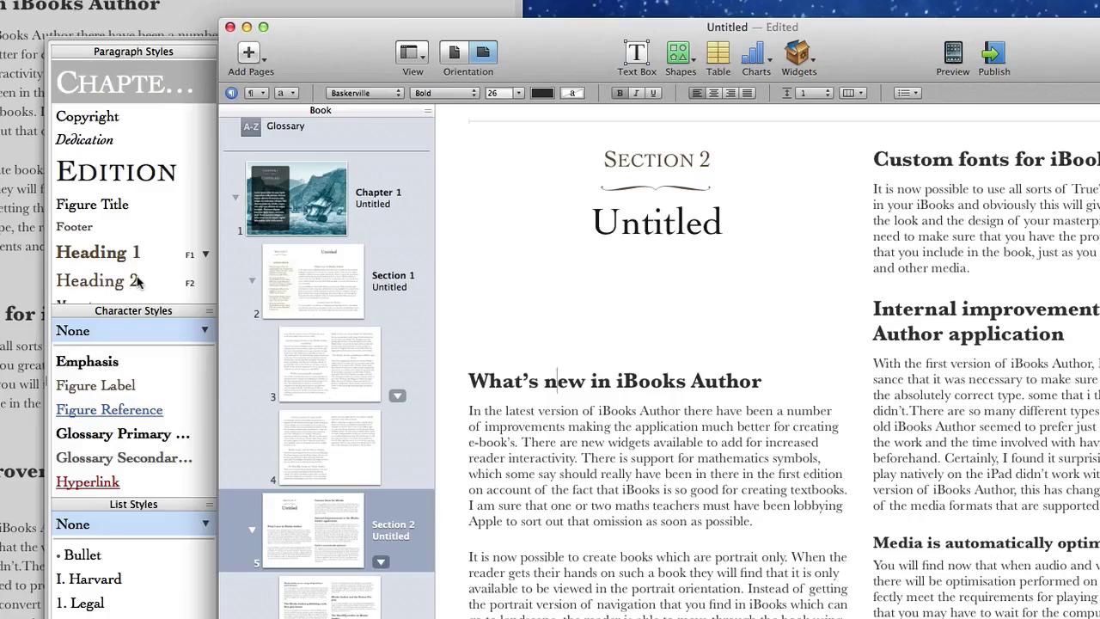
key(F1)
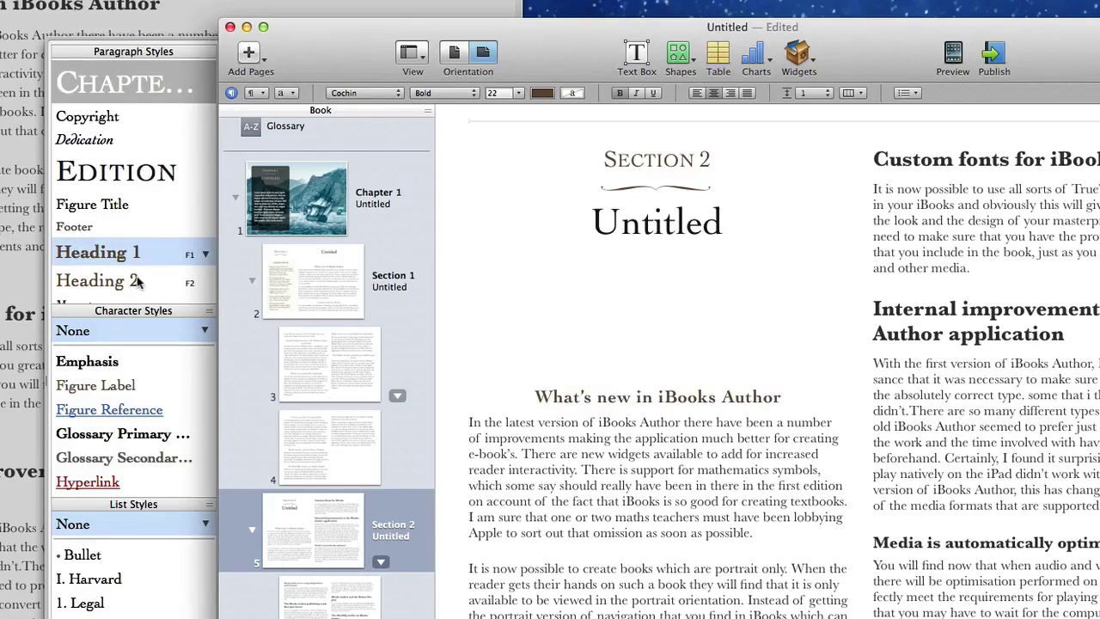
Step: Apply Heading 2 to Custom fonts for iBooks, Internal improvements and Media is automatically optimised
click(951, 158)
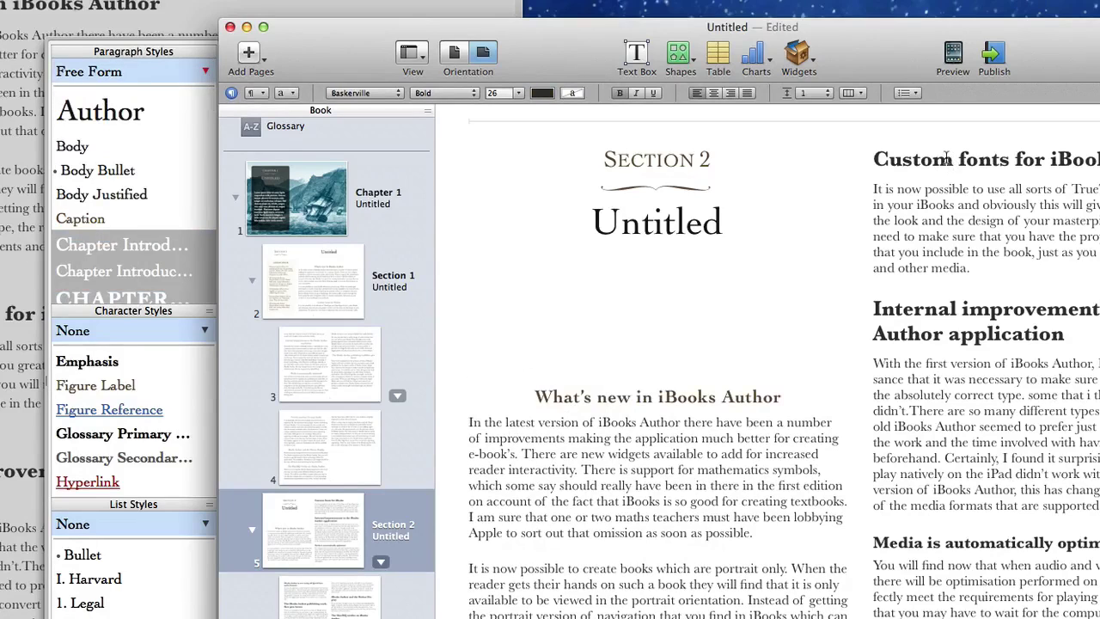
key(F2)
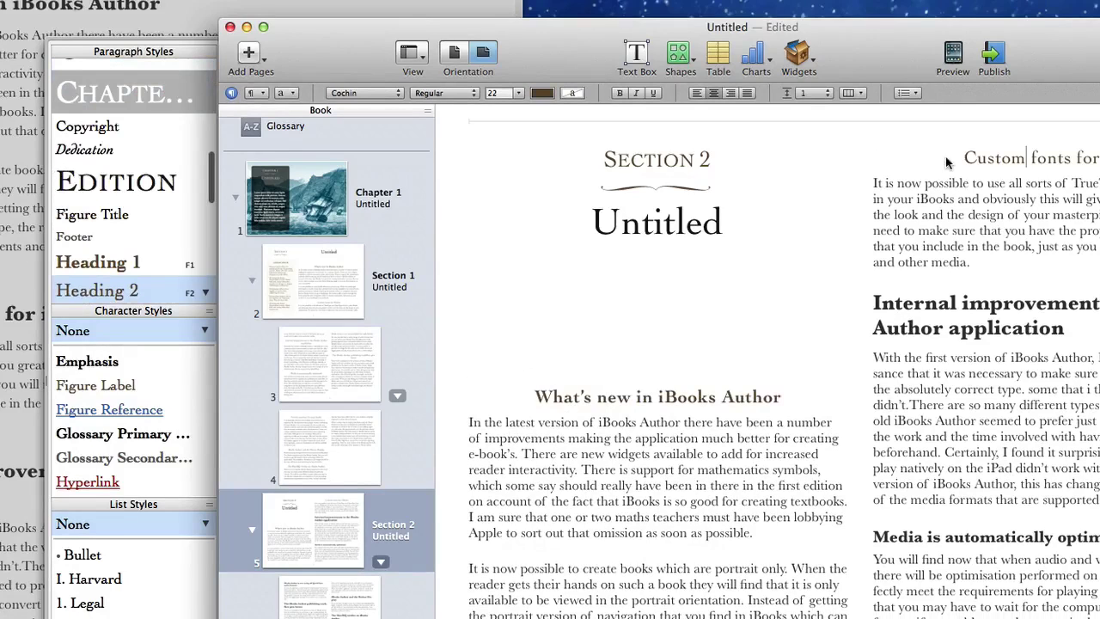
click(934, 327)
key(F2)
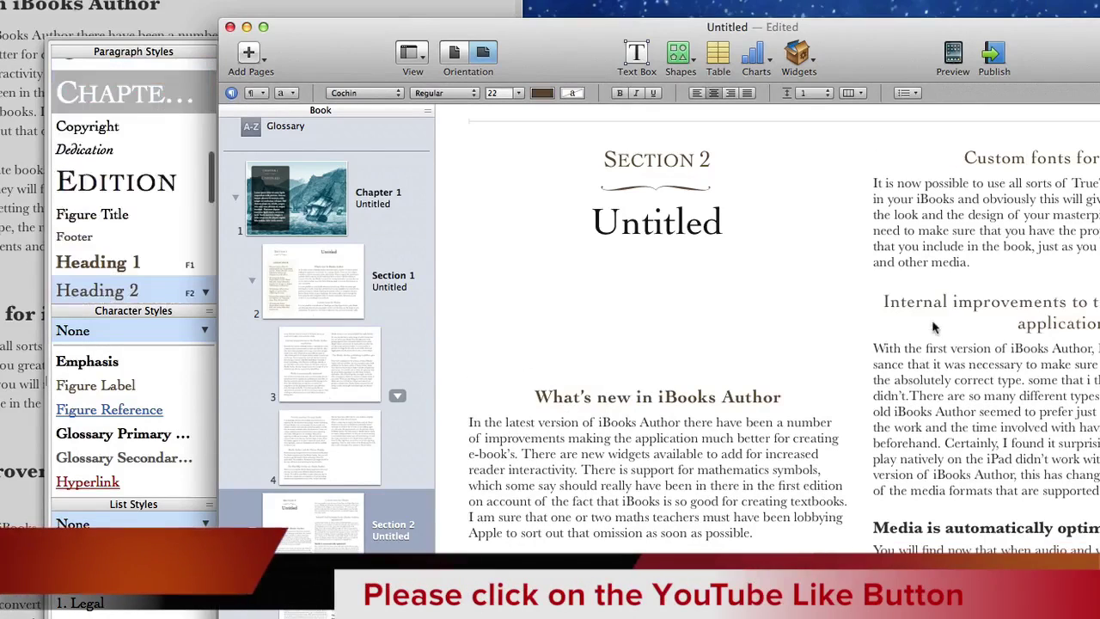
click(943, 537)
key(F2)
scroll(911, 249, right, 5)
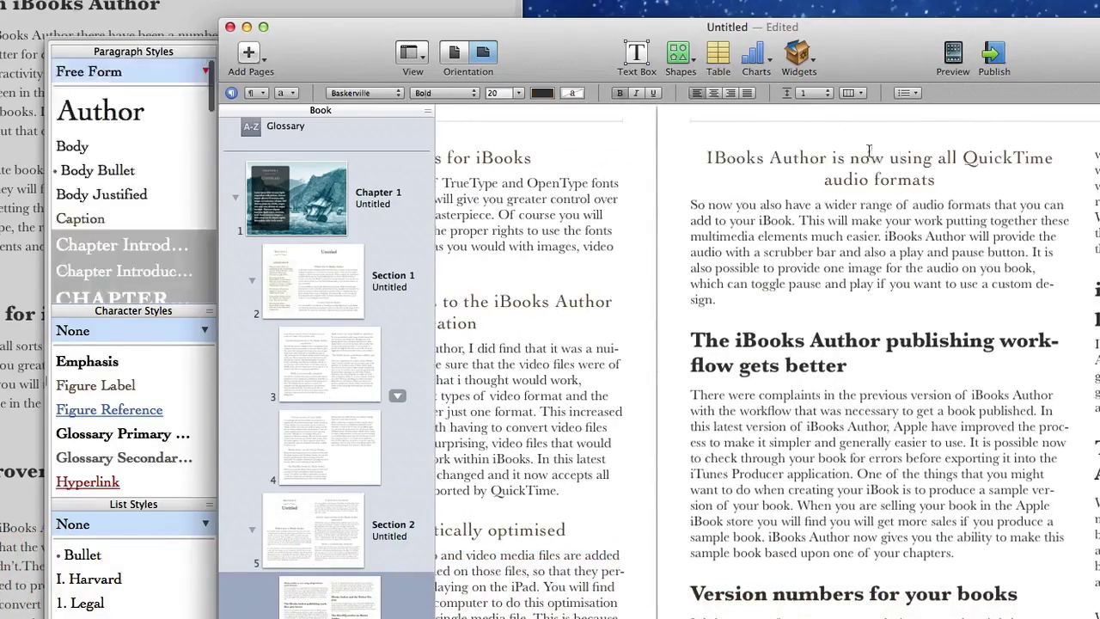
scroll(773, 343, left, 5)
click(696, 232)
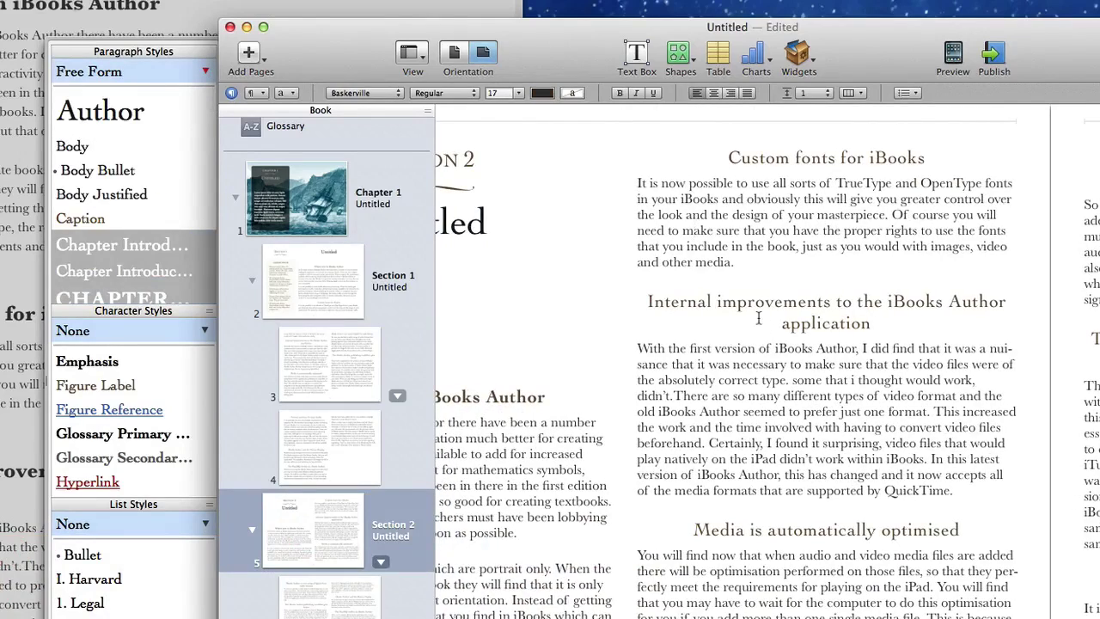
scroll(765, 322, left, 5)
scroll(711, 420, left, 2)
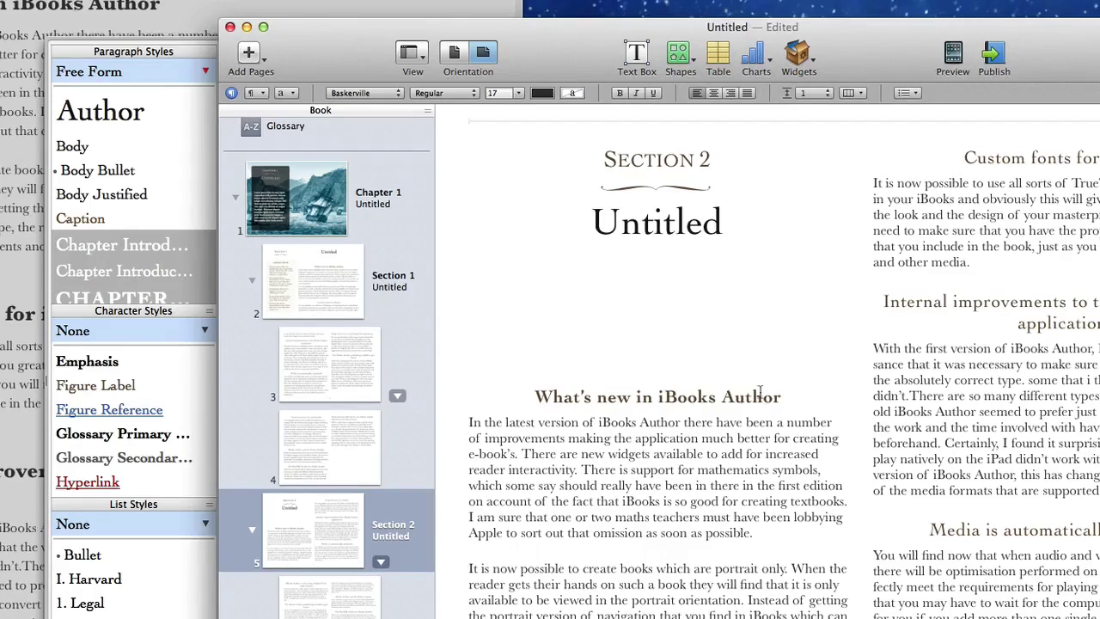
scroll(899, 474, right, 2)
scroll(899, 474, right, 10)
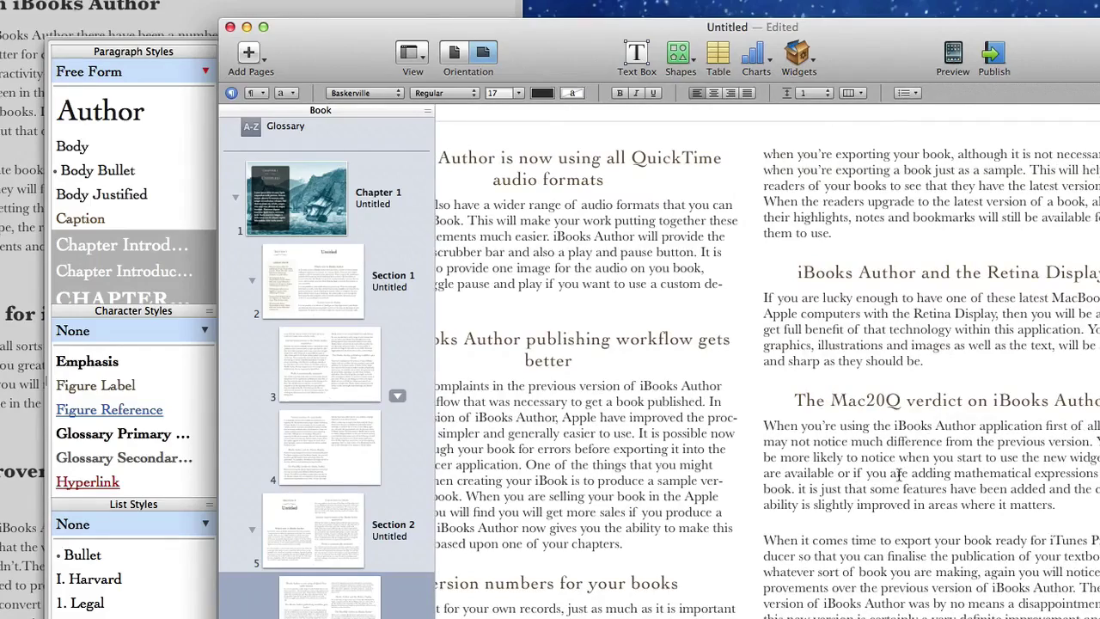
scroll(899, 474, left, 10)
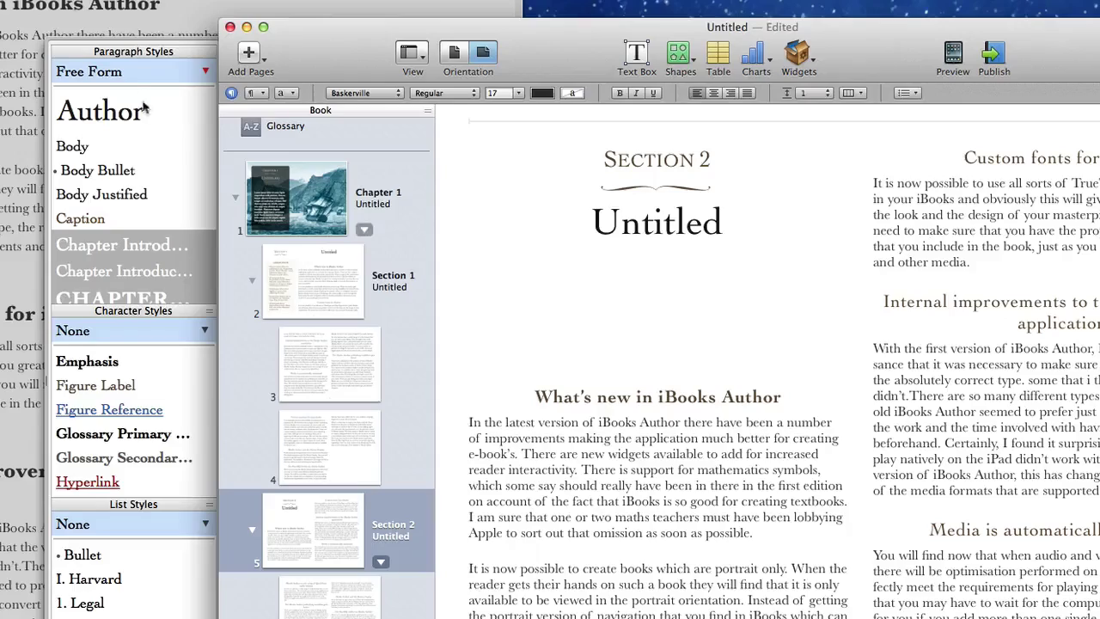
Step: Select every paragraph using the Free Form style and restyle them all as Body
click(207, 72)
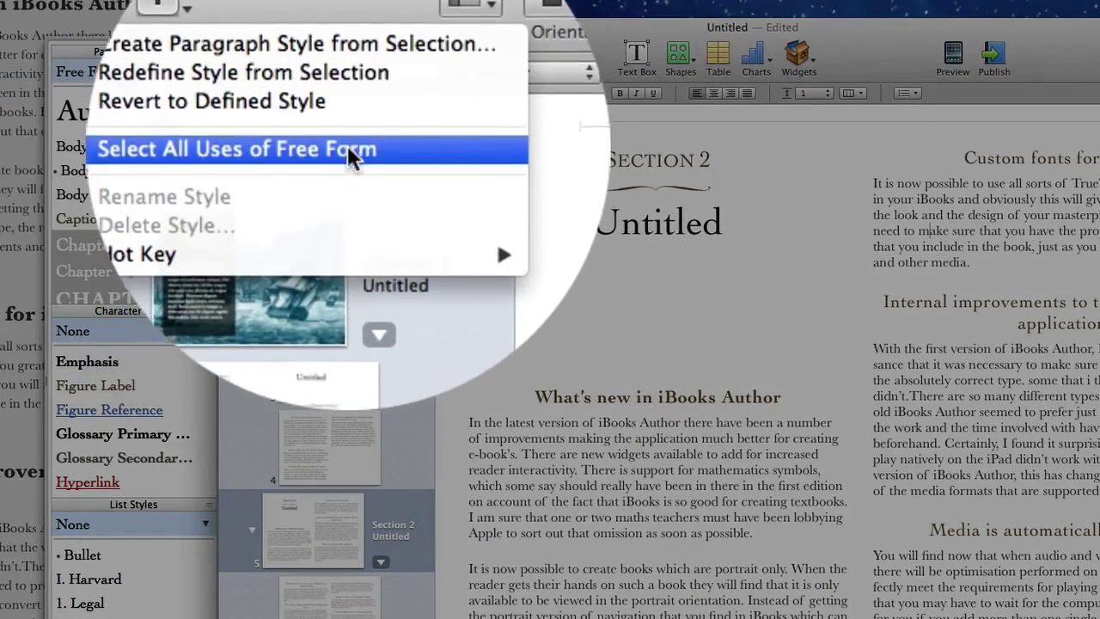
click(348, 145)
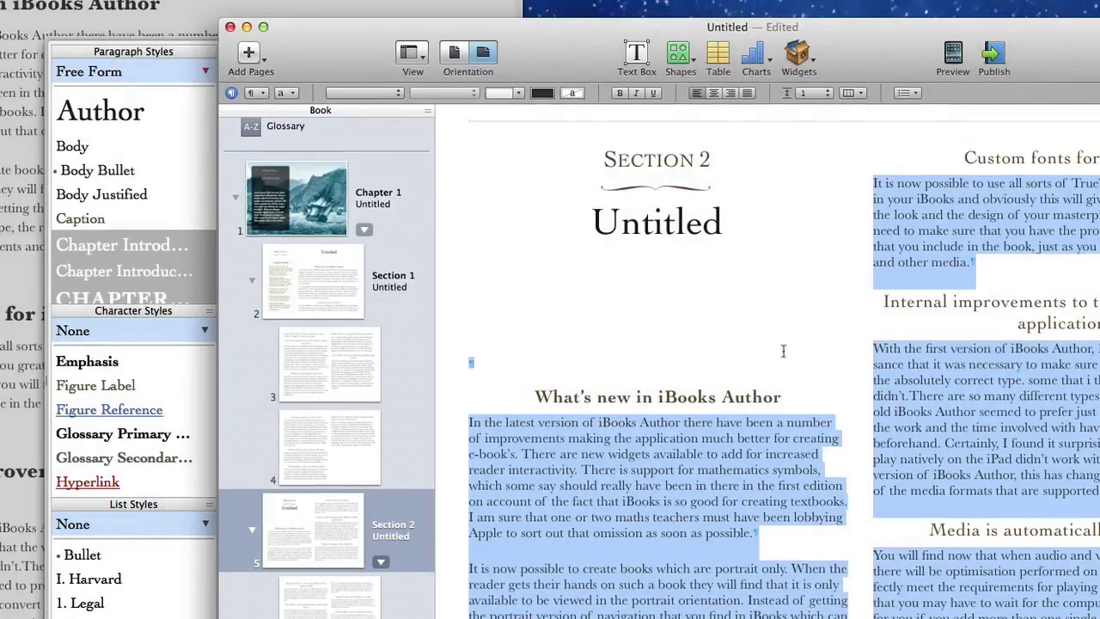
scroll(911, 440, right, 10)
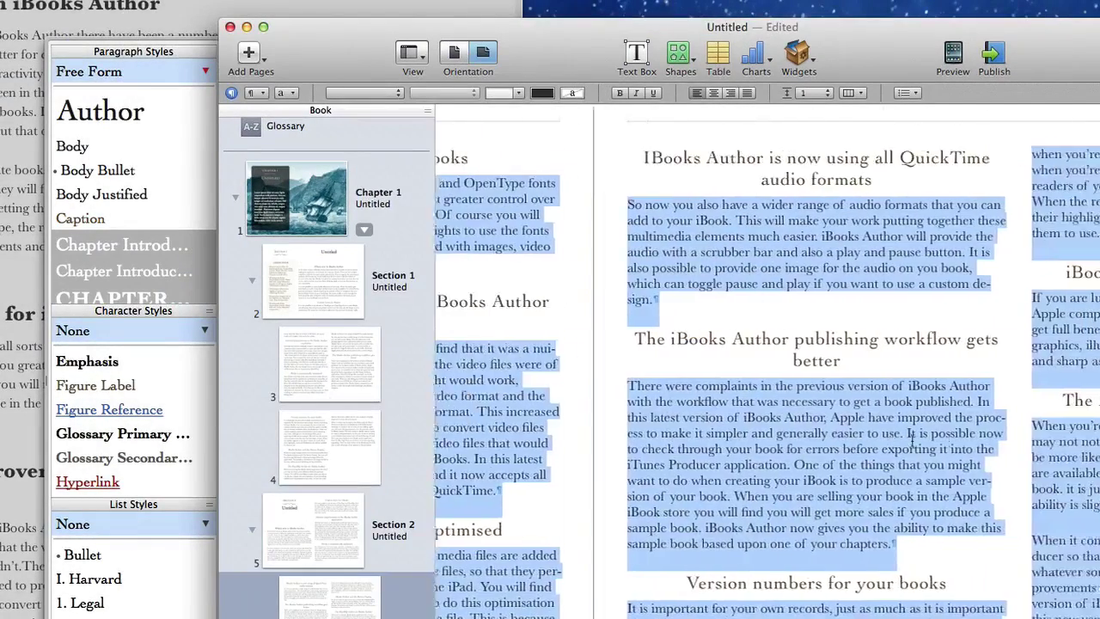
scroll(911, 441, right, 3)
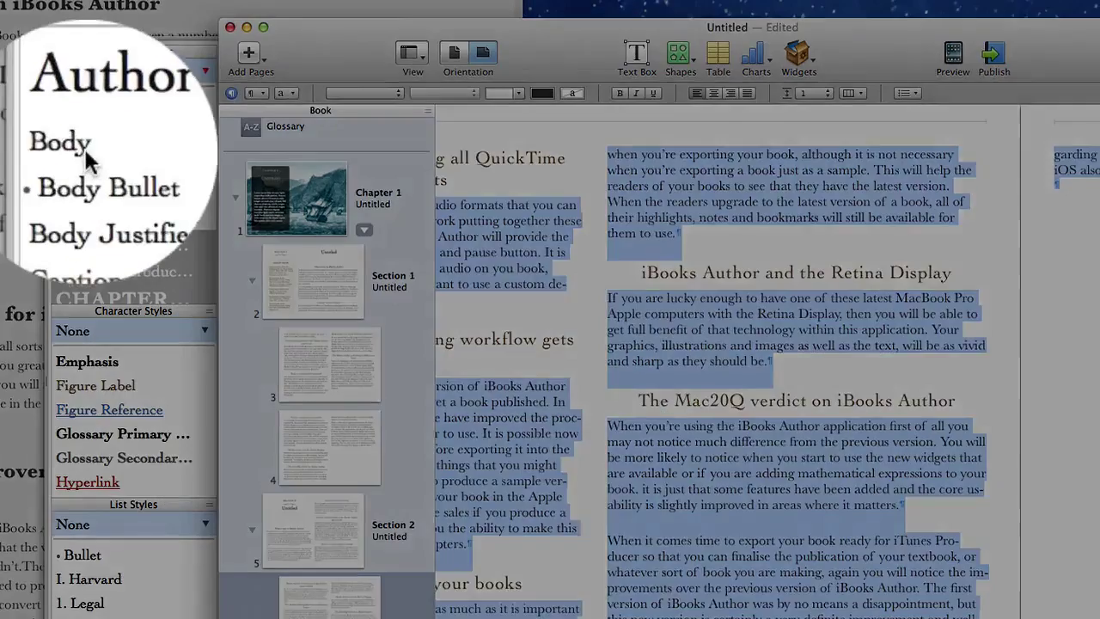
click(83, 146)
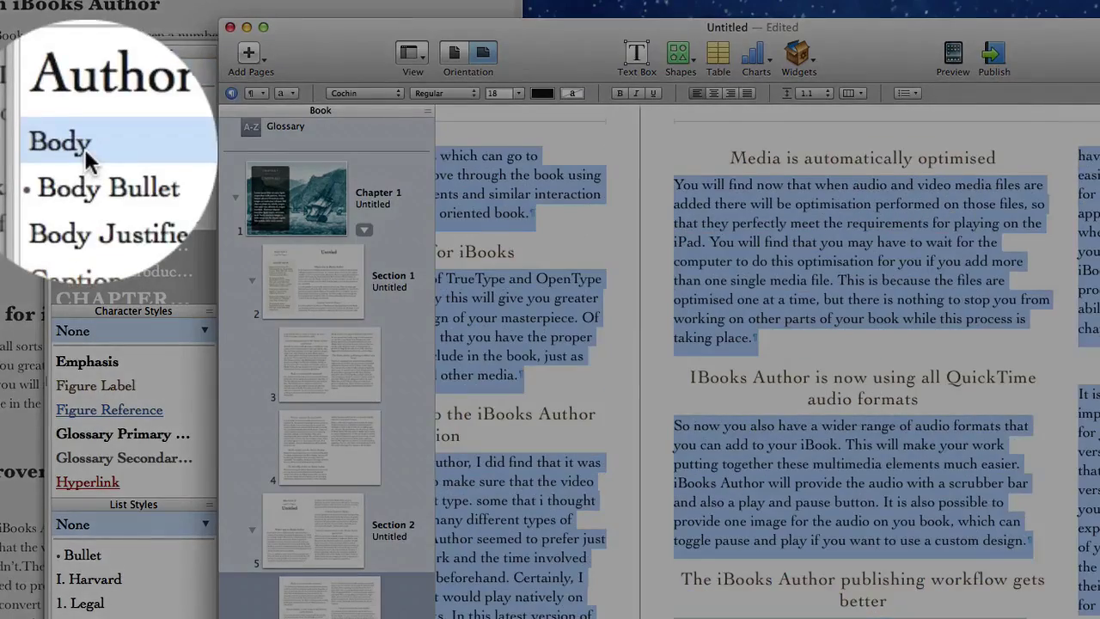
scroll(569, 380, left, 5)
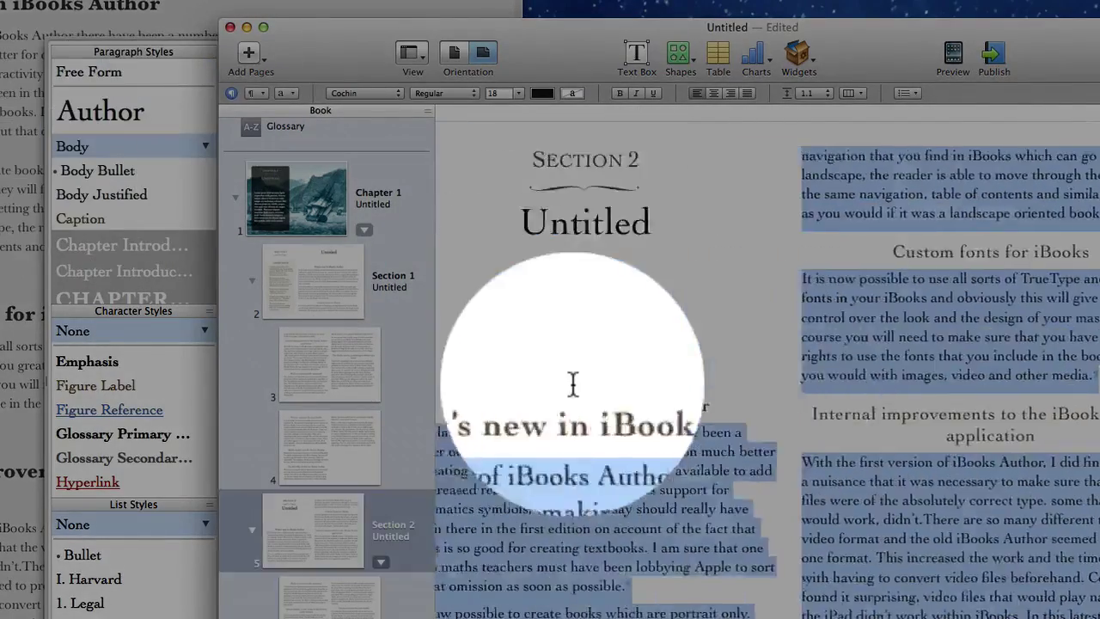
click(582, 451)
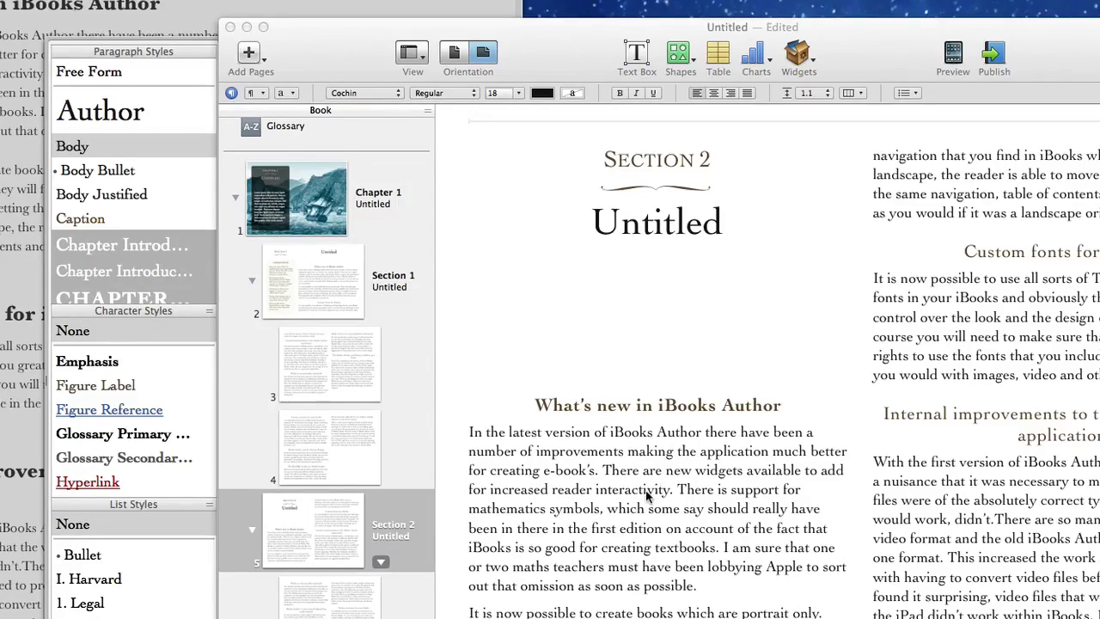
Step: Change the word 'interactivity' to the Arial font
click(646, 491)
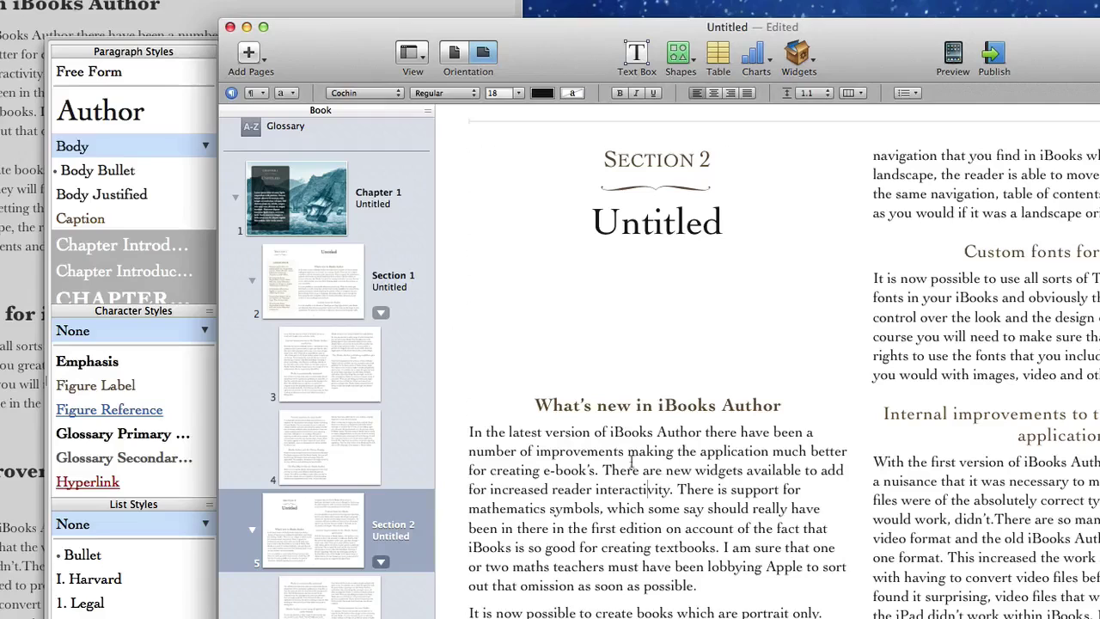
click(371, 93)
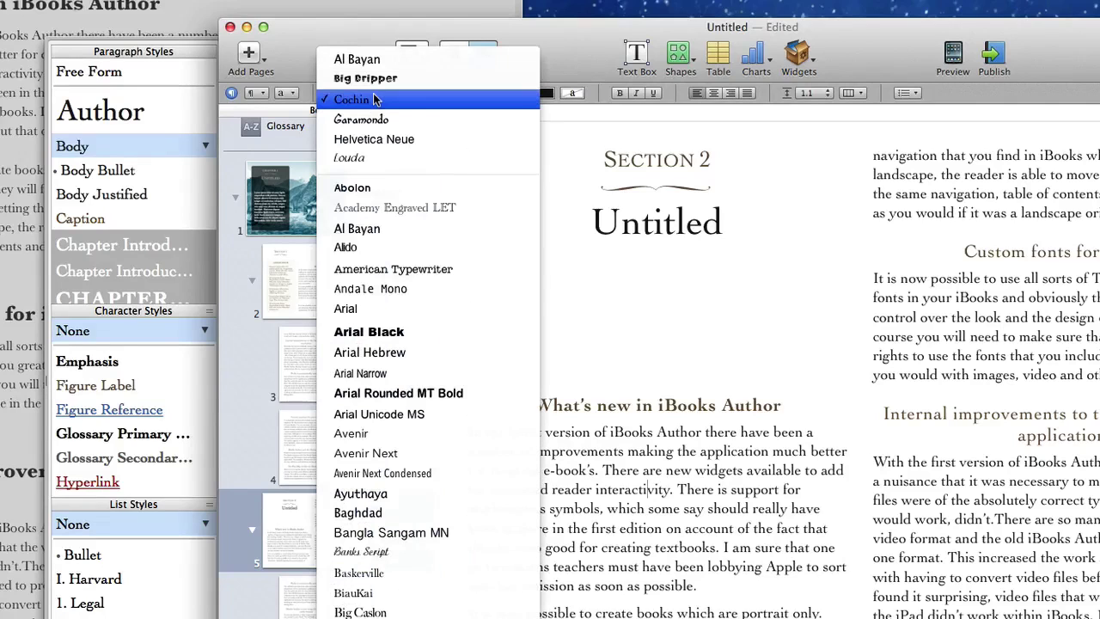
click(474, 310)
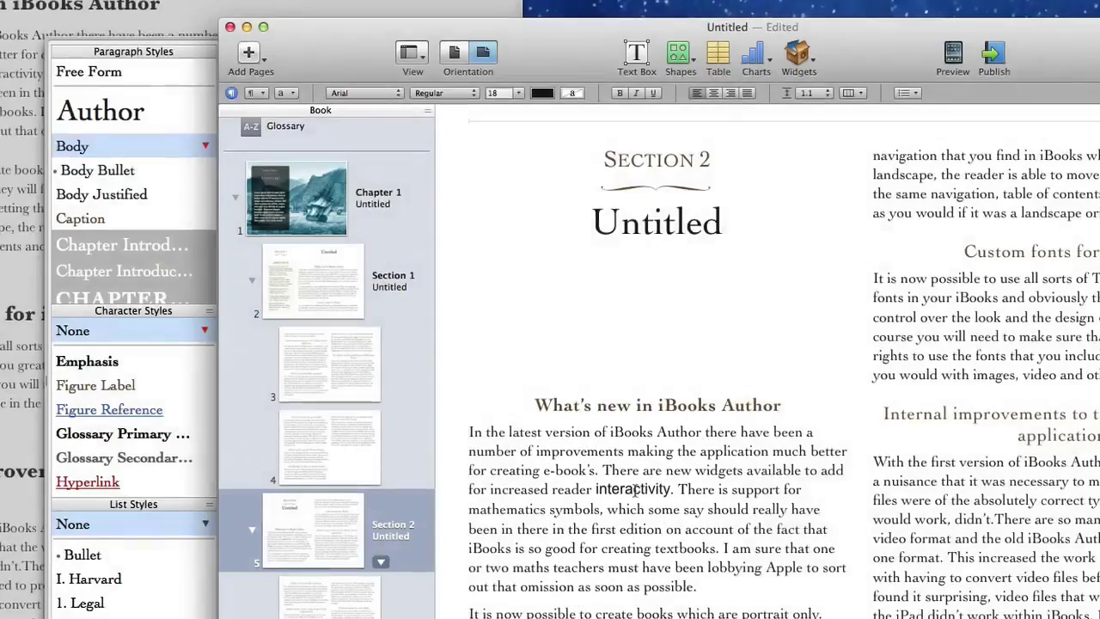
Step: Redefine the Body paragraph style from the Arial-formatted word 'interactivity'
double_click(634, 489)
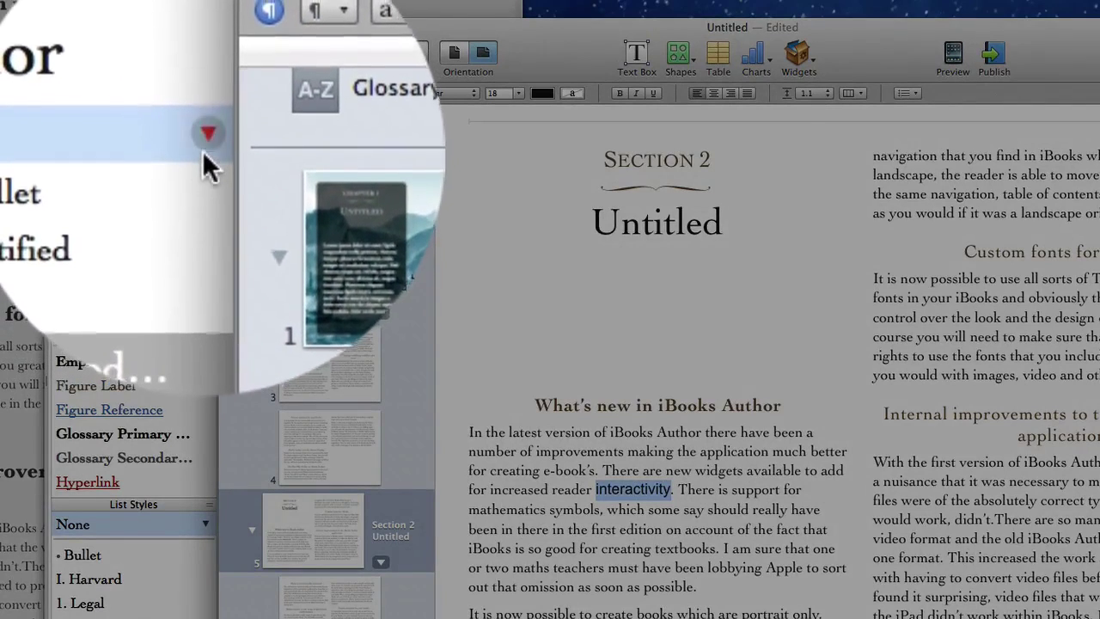
click(205, 144)
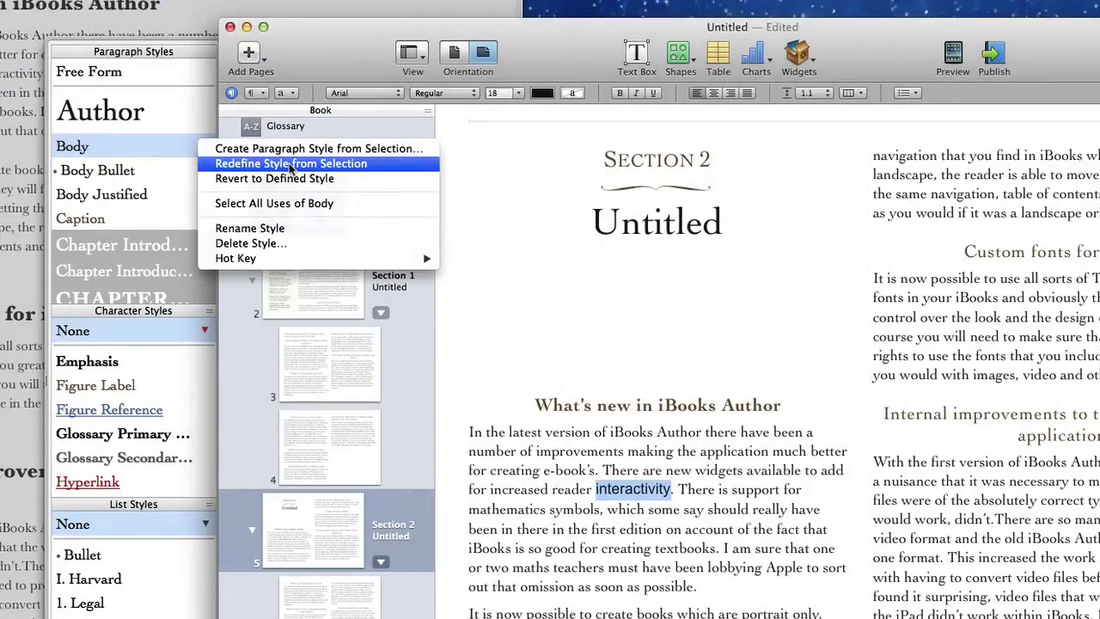
click(291, 164)
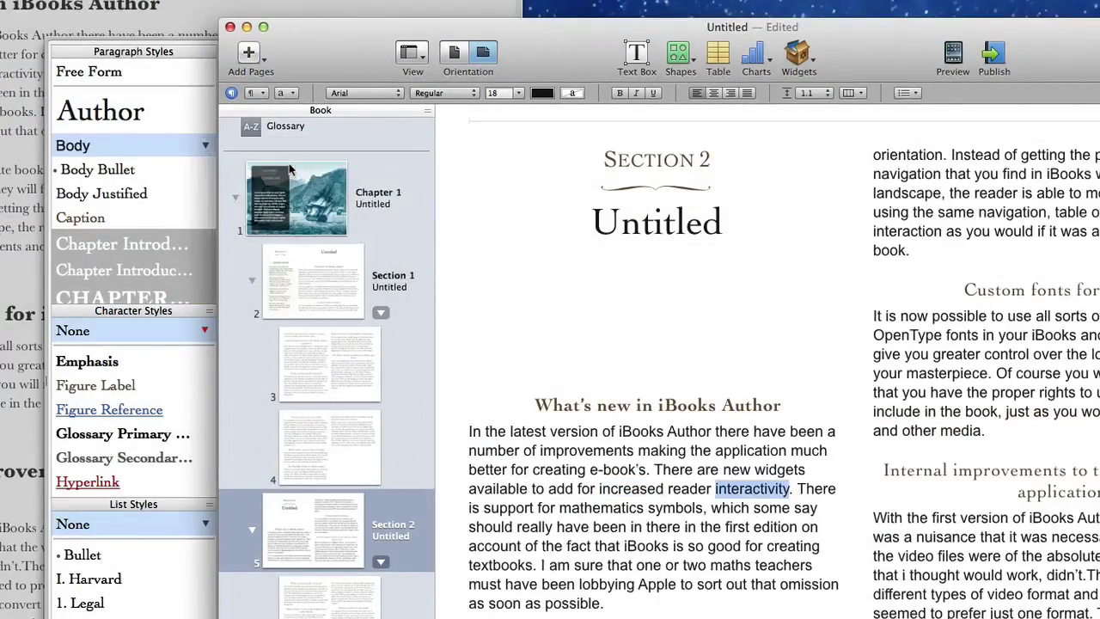